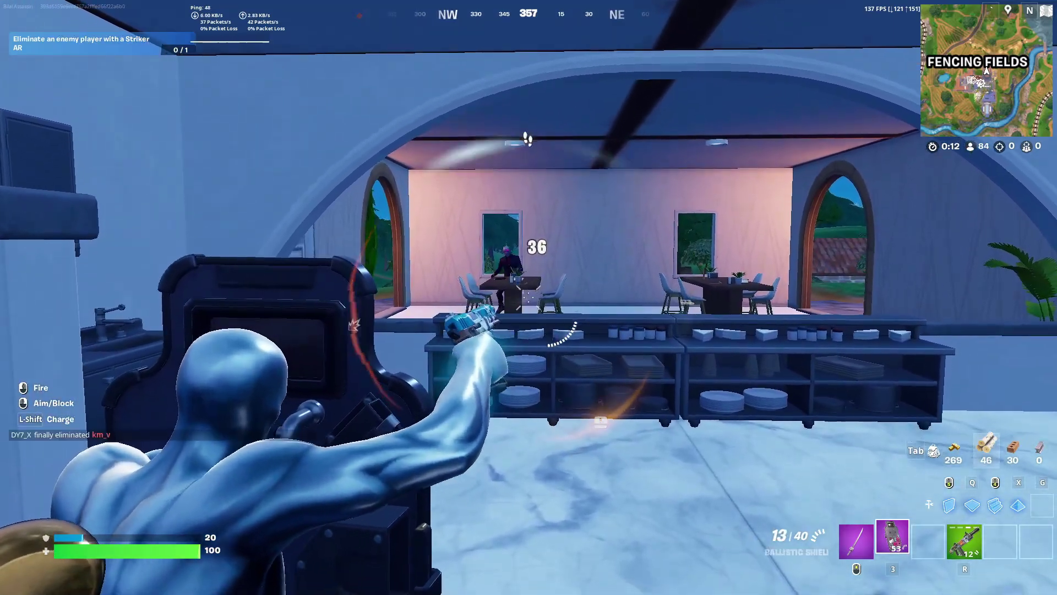
click(529, 297)
click(528, 297)
click(529, 297)
click(528, 297)
click(528, 298)
click(529, 297)
click(528, 298)
key(shift)
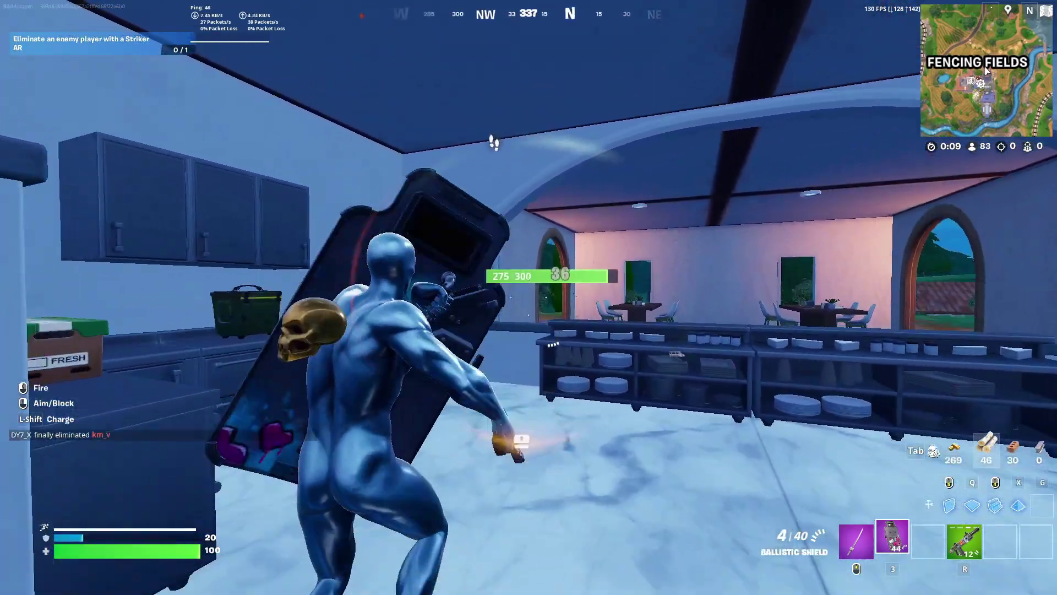
key(r)
key(w)
key(space)
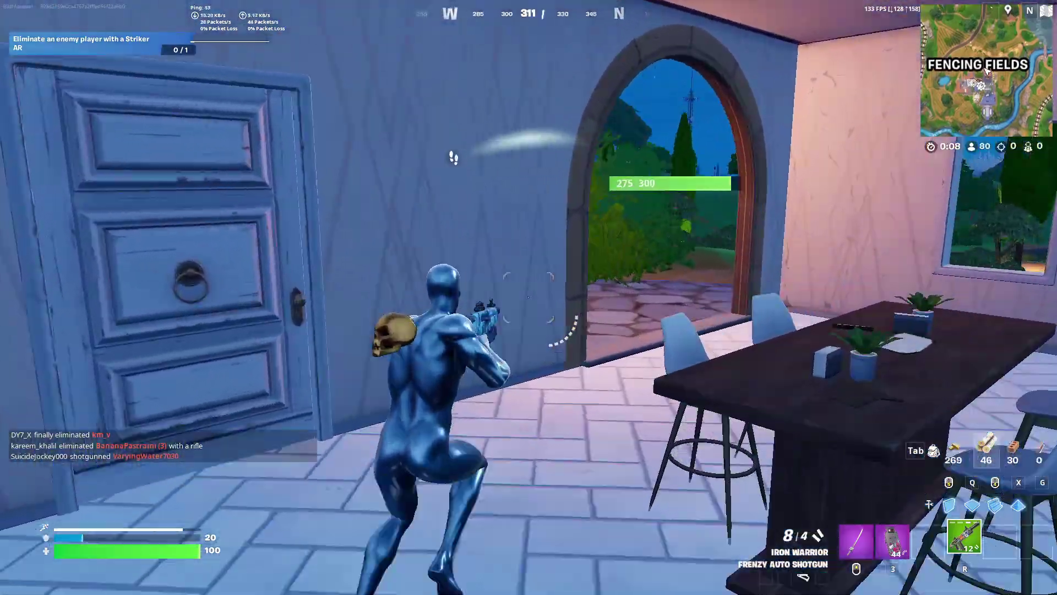
key(w)
key(d)
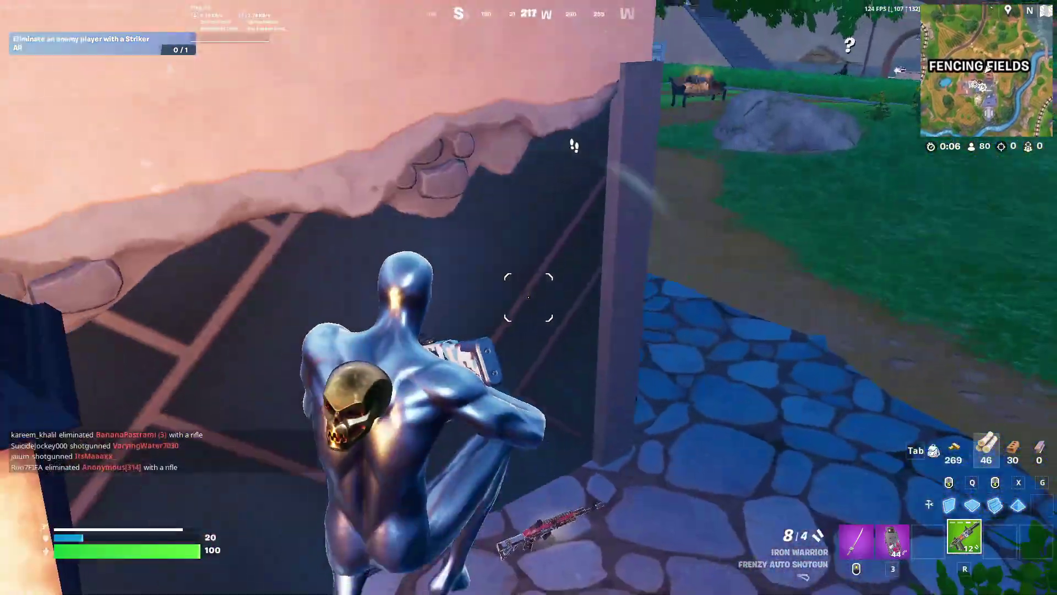
click(528, 298)
key(w)
middle_click(529, 297)
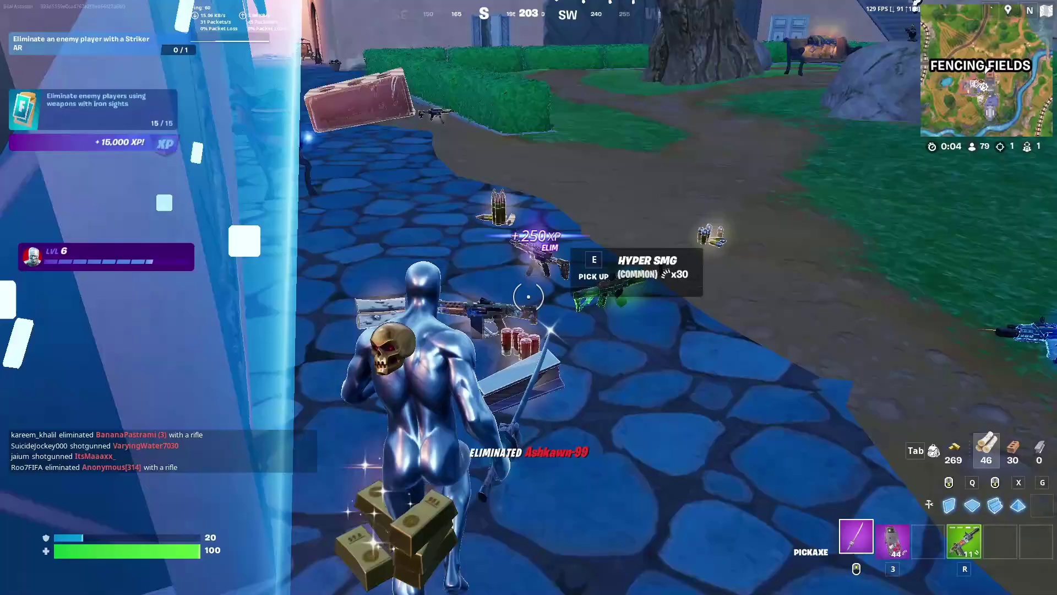
key(w)
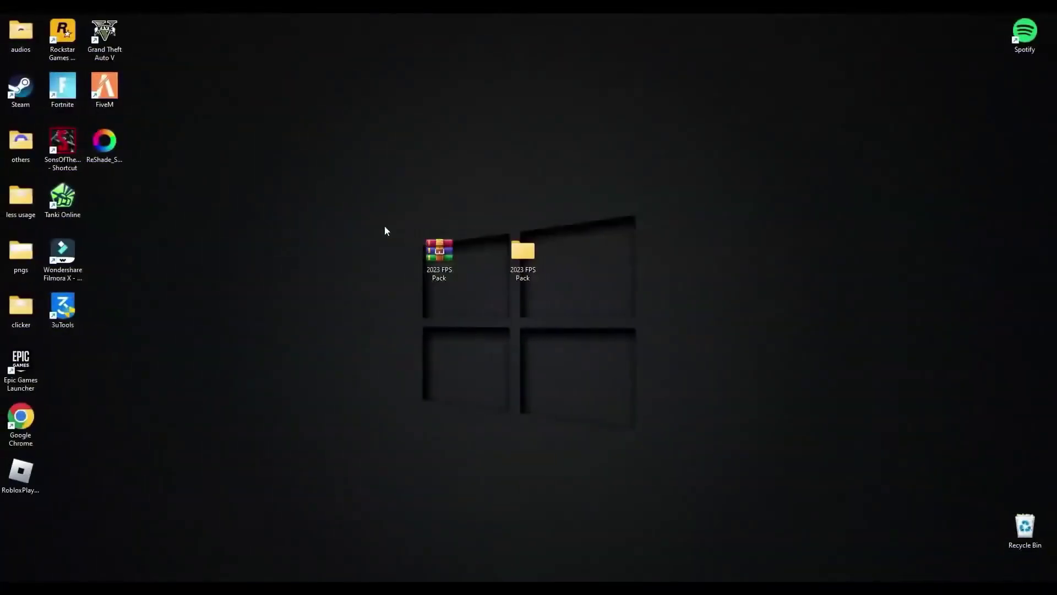
Step: Shift the 2023 FPS Pack archive and folder on the desktop, open the folder and reposition its window
drag(332, 203, 699, 387)
click(663, 381)
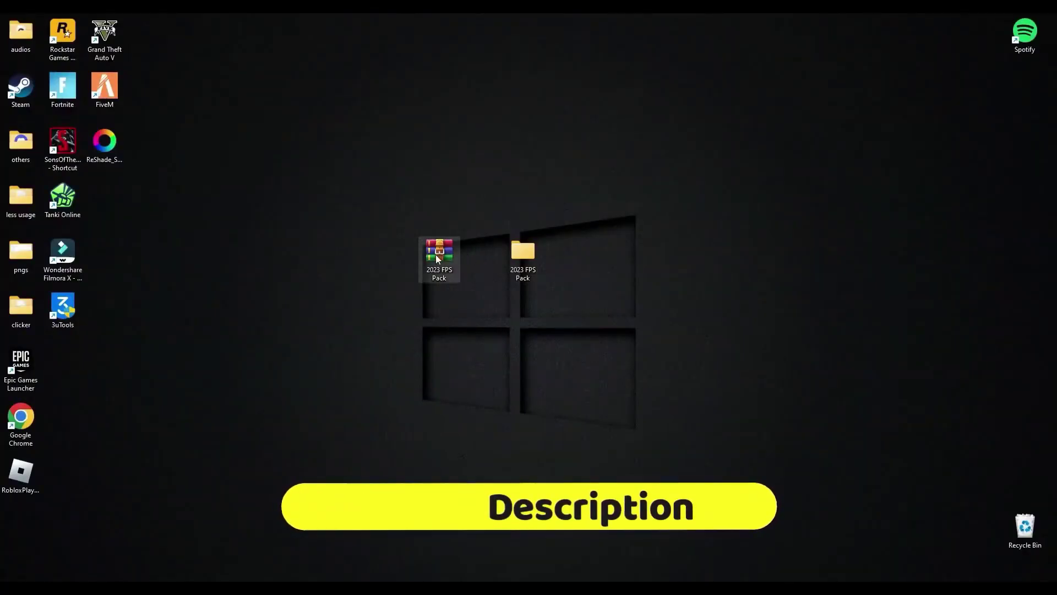
drag(436, 256, 395, 255)
drag(513, 257, 469, 253)
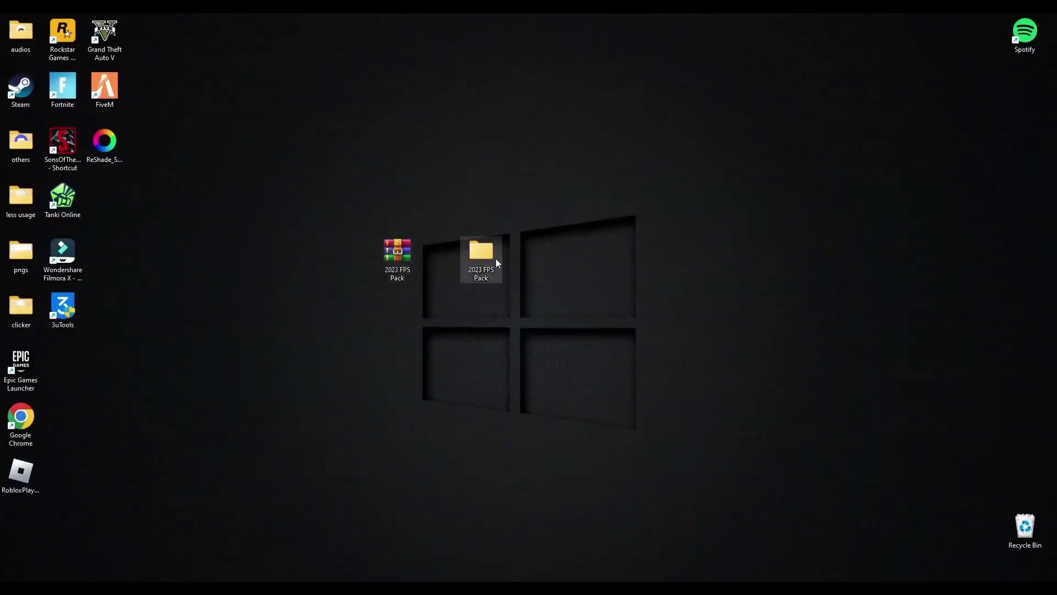
double_click(476, 256)
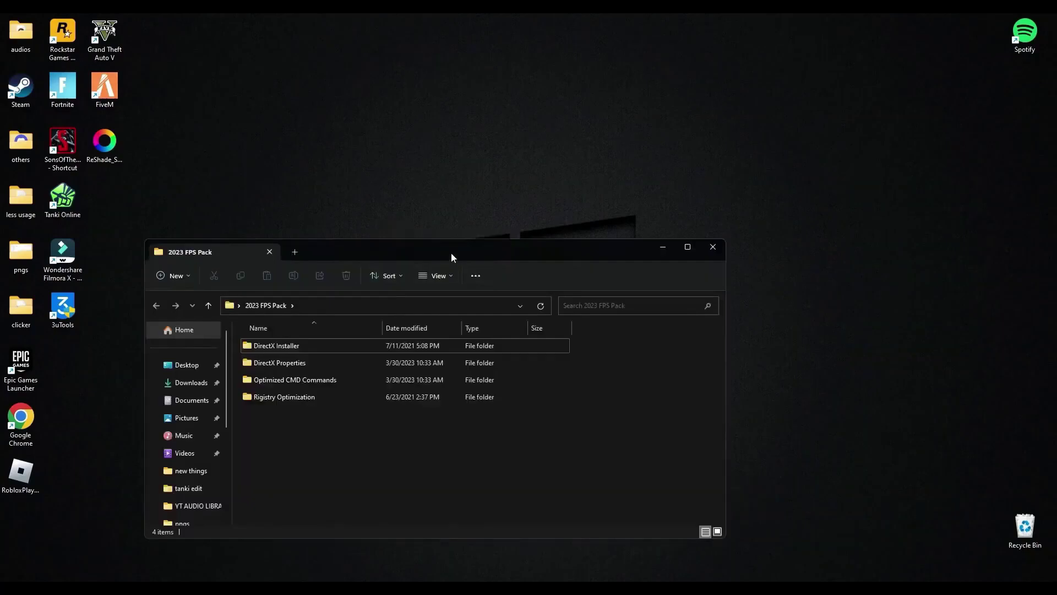
drag(452, 257, 470, 144)
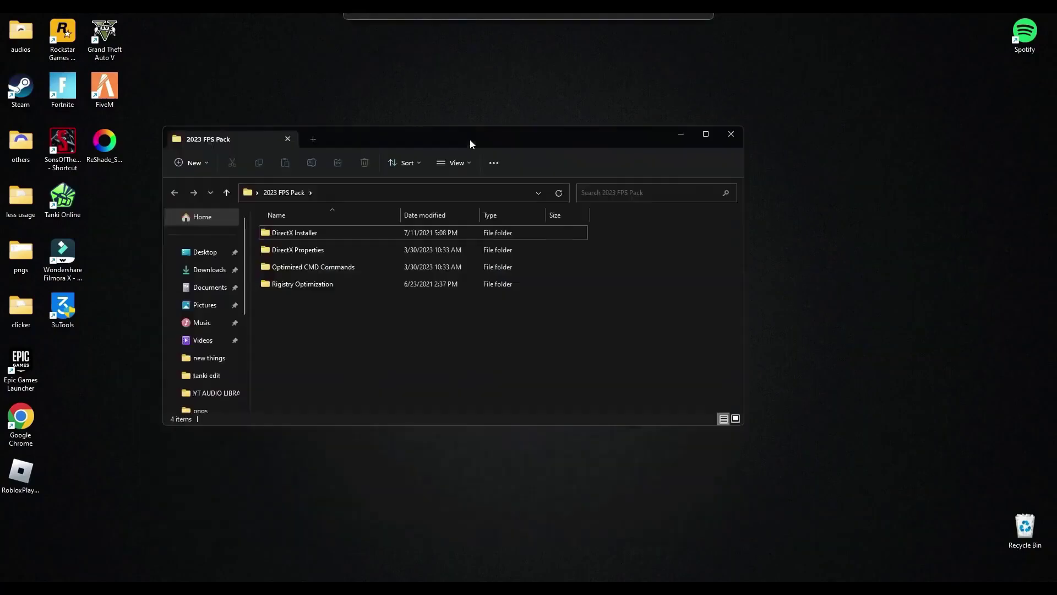
Step: Run dxwebsetup from the DirectX Installer folder, accept the licence agreement, complete the setup wizard and return to the 2023 FPS Pack folder
double_click(292, 232)
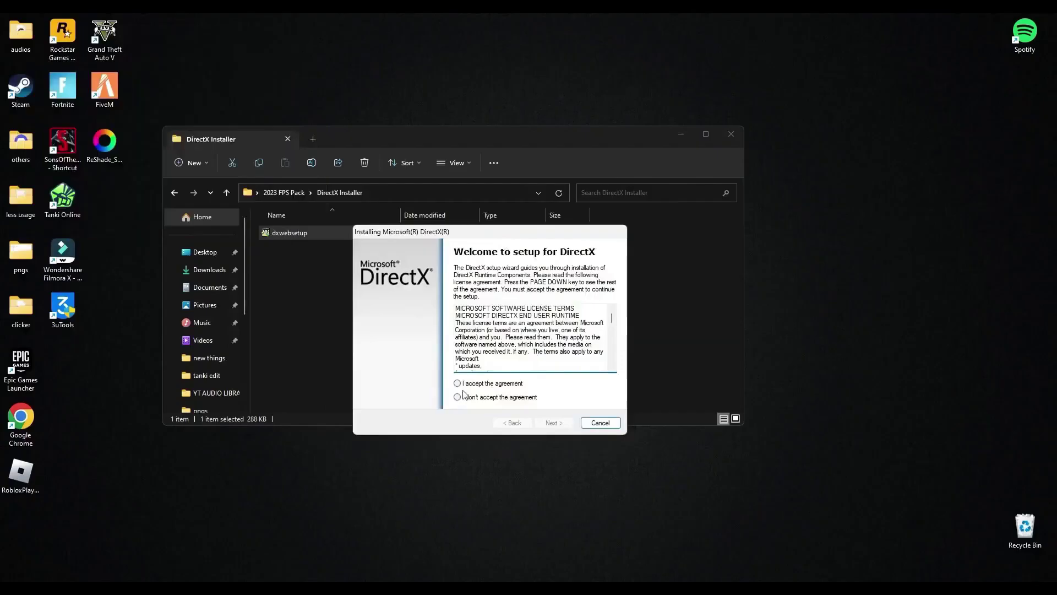
click(470, 384)
click(552, 422)
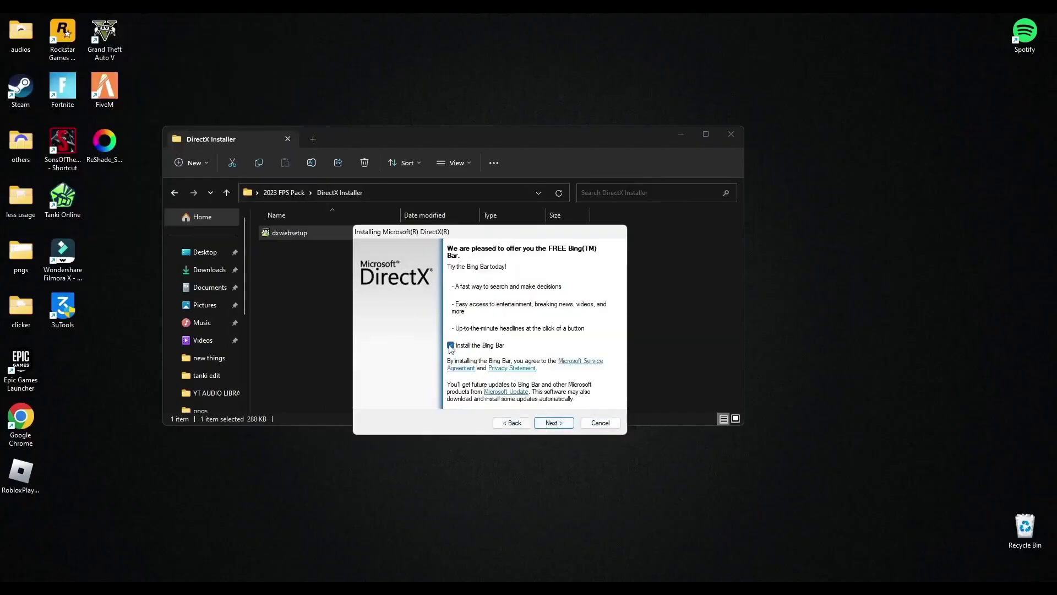
click(549, 422)
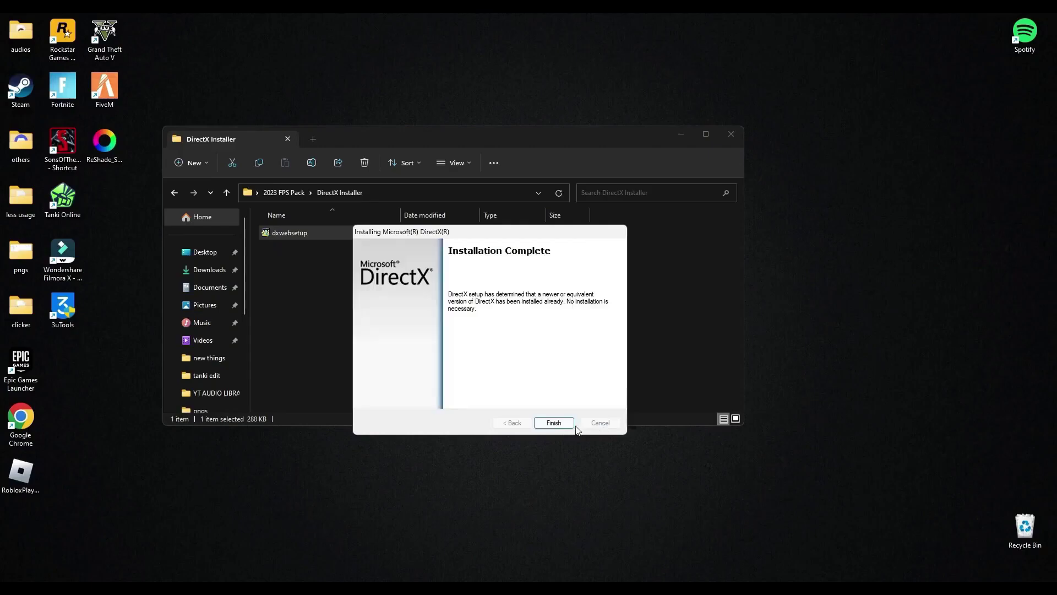
click(562, 426)
click(175, 192)
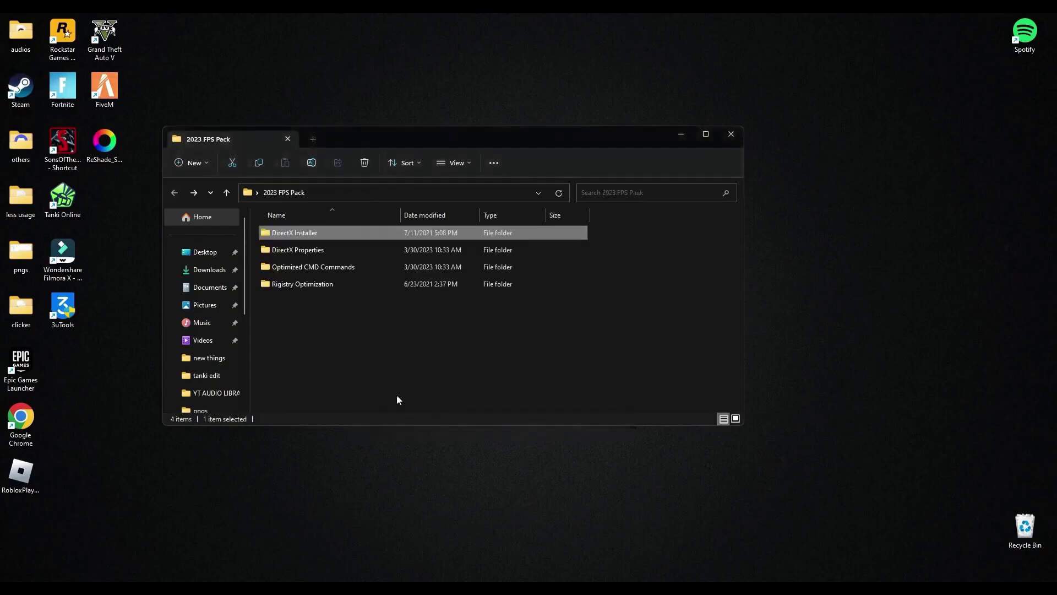
Step: Search for the Run app, launch it and open the Windows Temp folder with the command temp
click(504, 590)
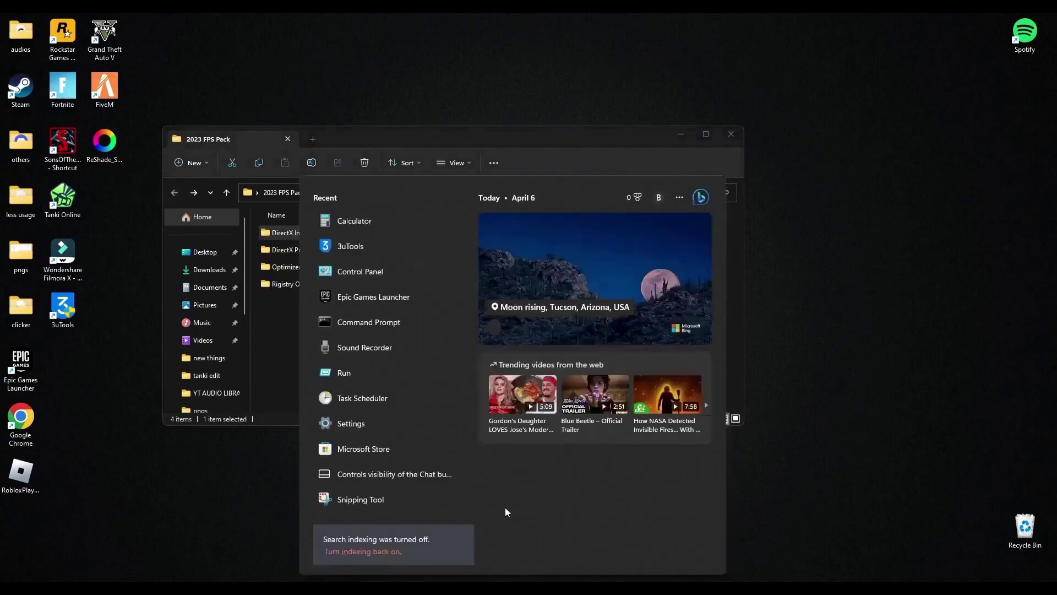
text(run)
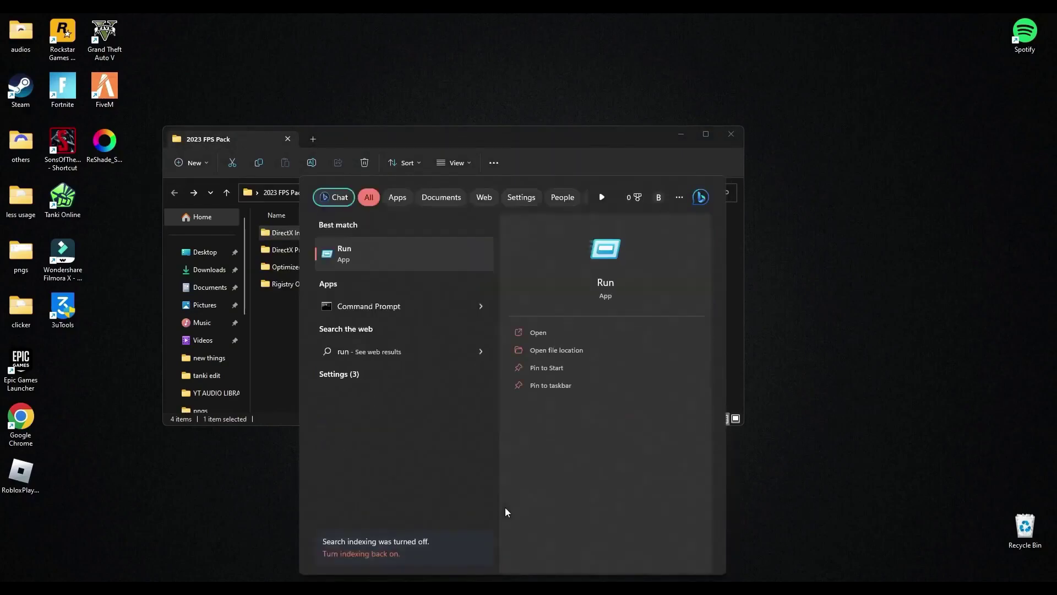
key(Return)
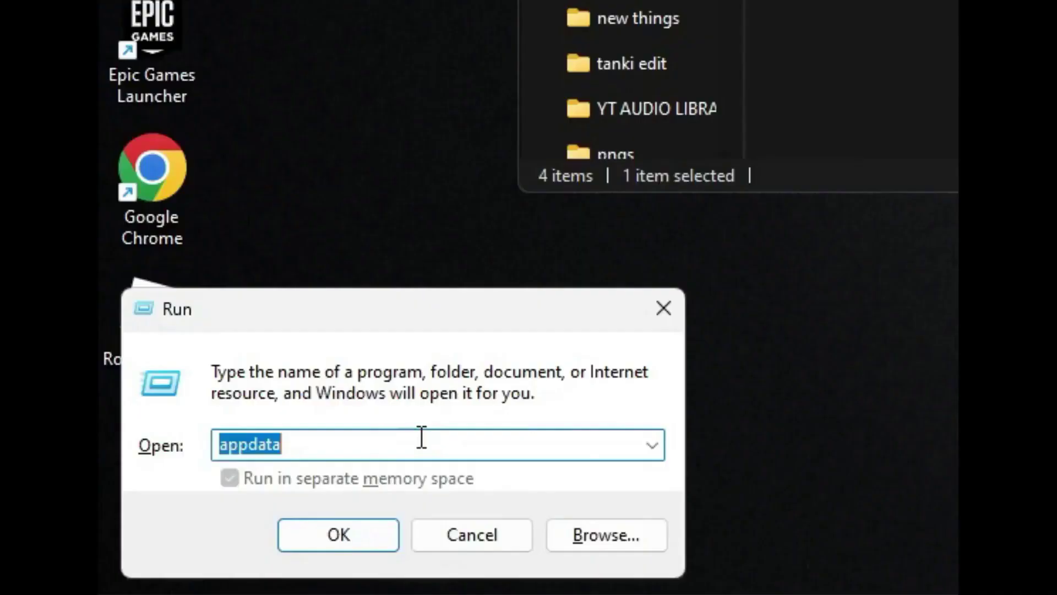
text(te)
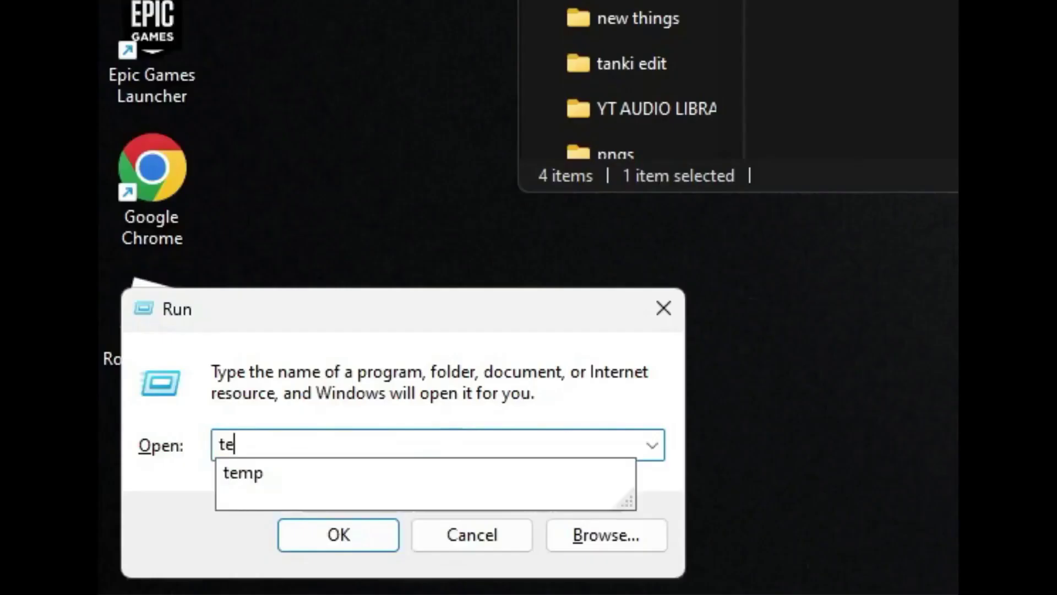
text(mp)
key(Return)
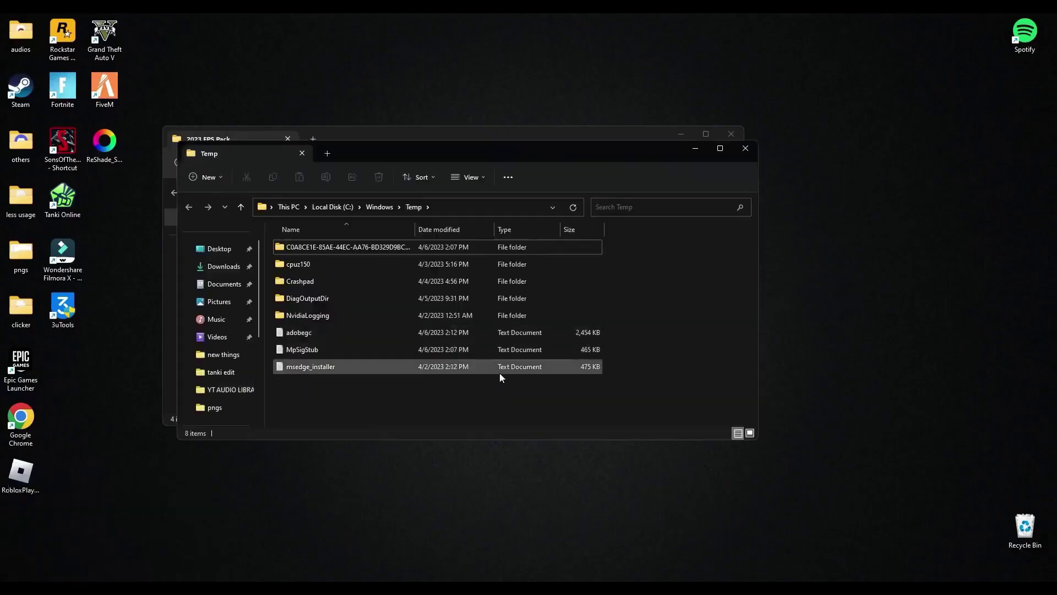
Step: Delete all items in the Windows Temp folder, skipping files in use, and close the folder window
drag(475, 415, 438, 243)
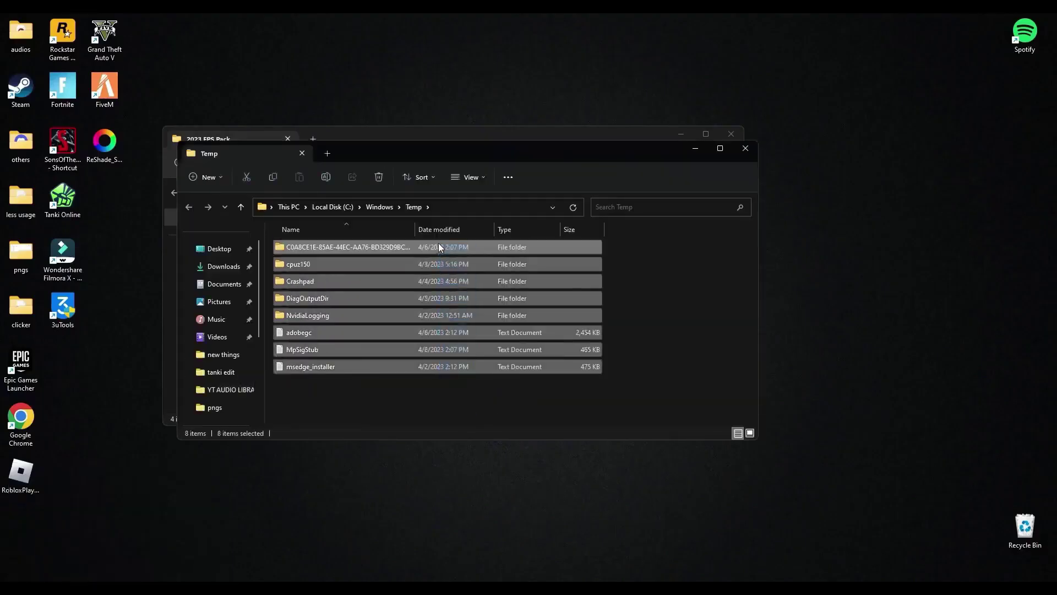
key(Delete)
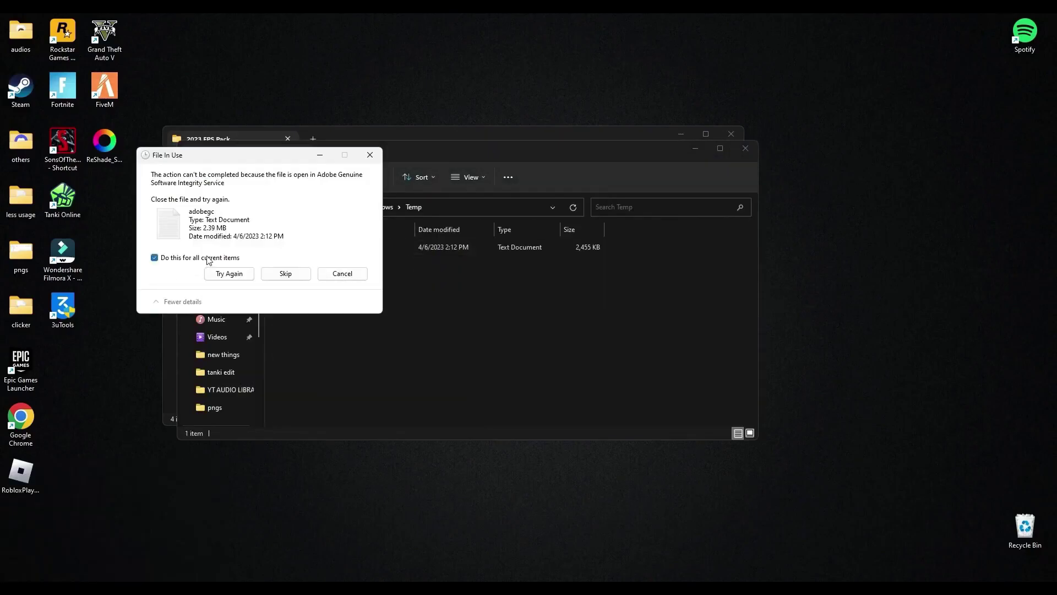
click(282, 273)
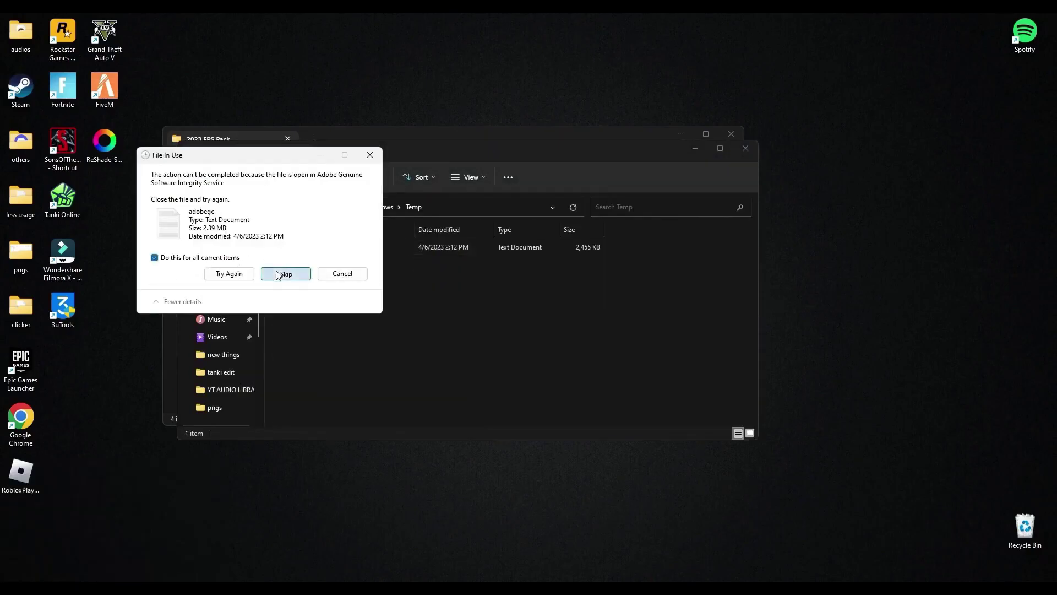
click(374, 156)
click(745, 148)
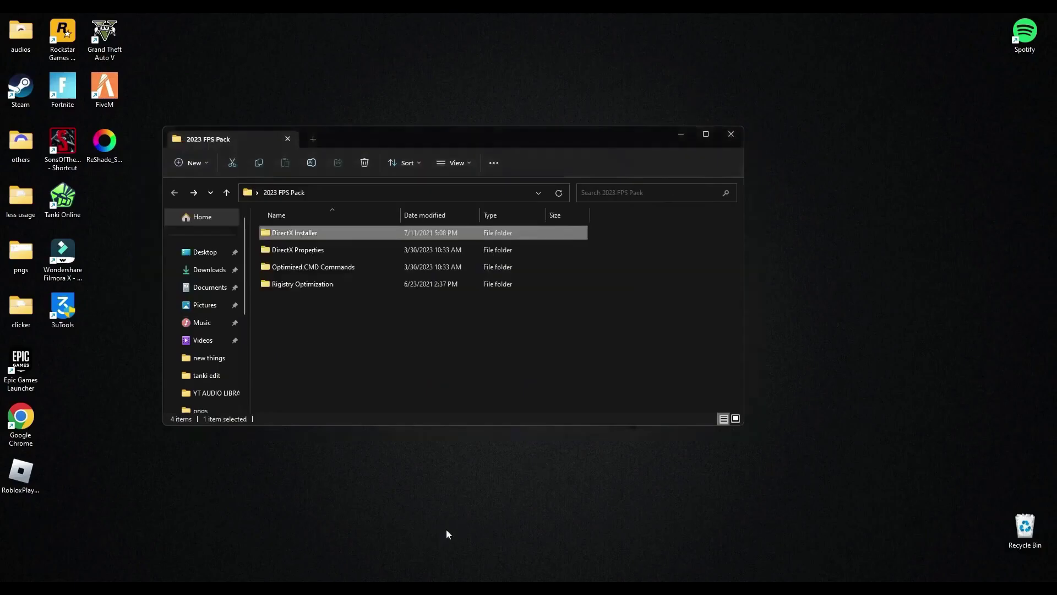
Step: Launch the Run app again and open the user's local Temp folder with the command %temp%
key(super+s)
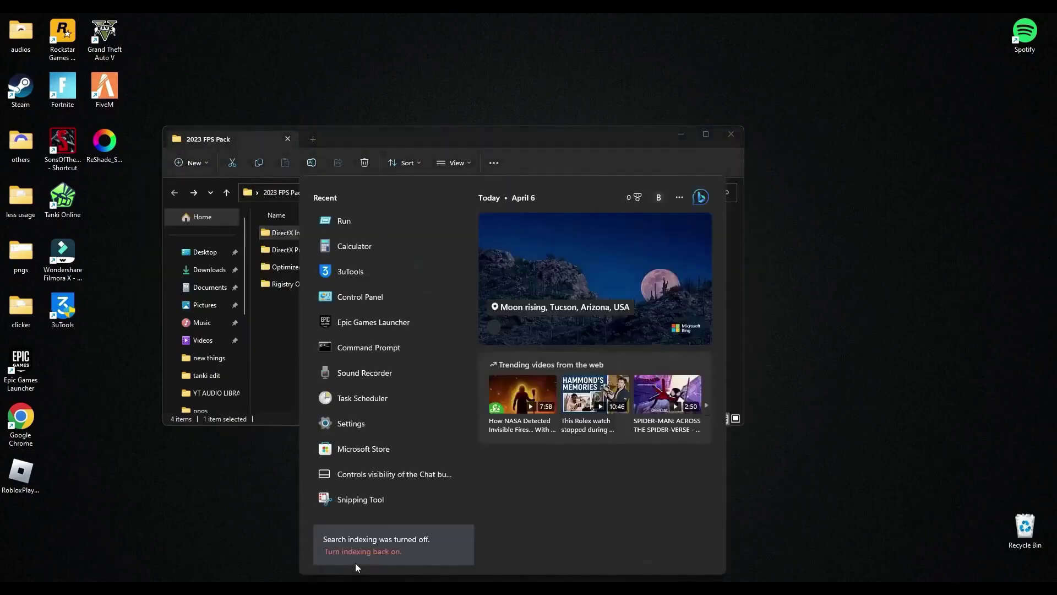
text(run)
key(Return)
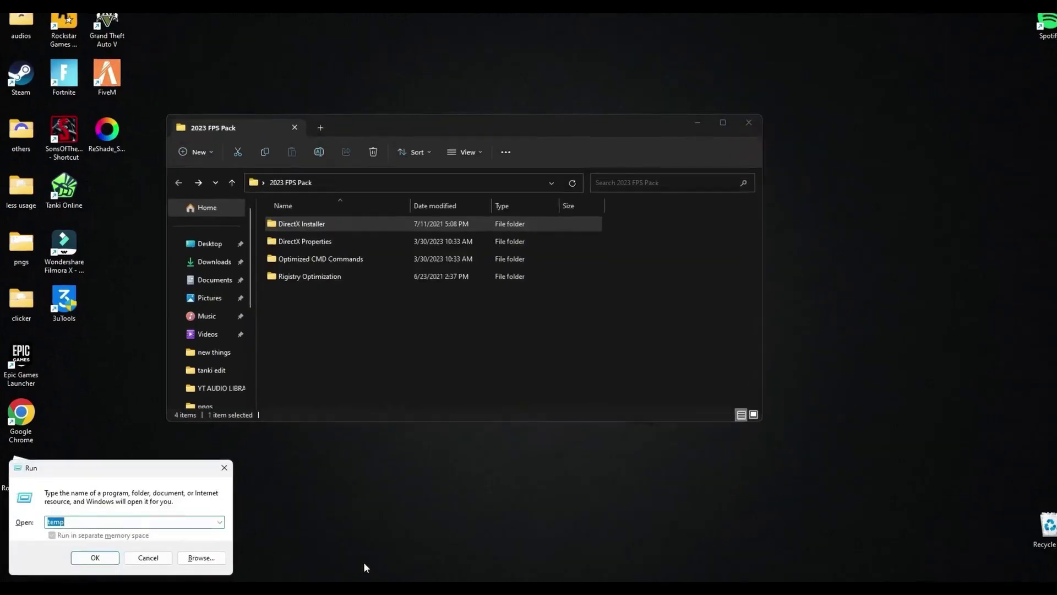
text(%)
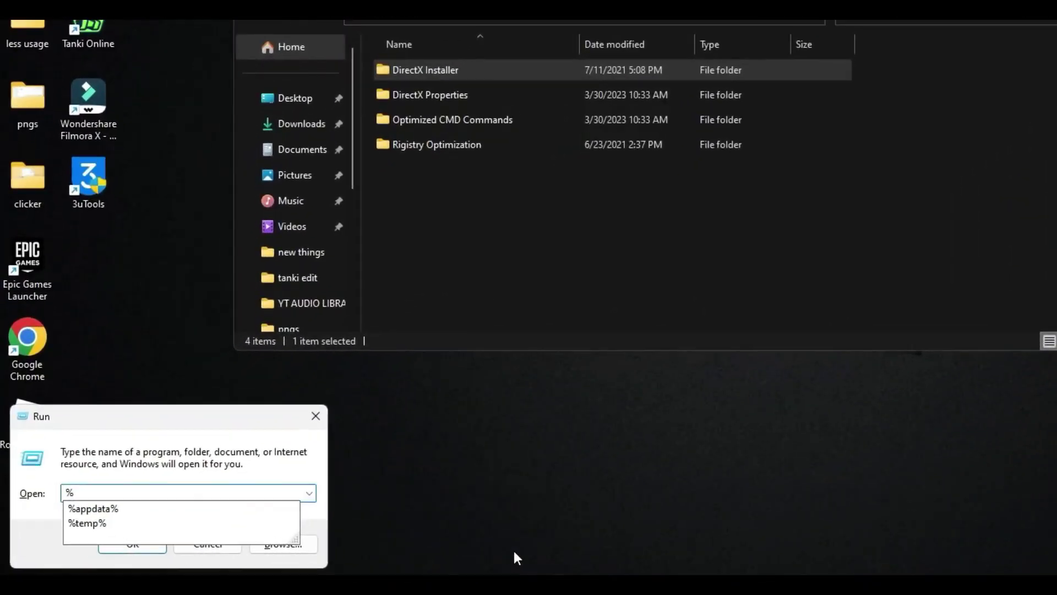
text(temp%)
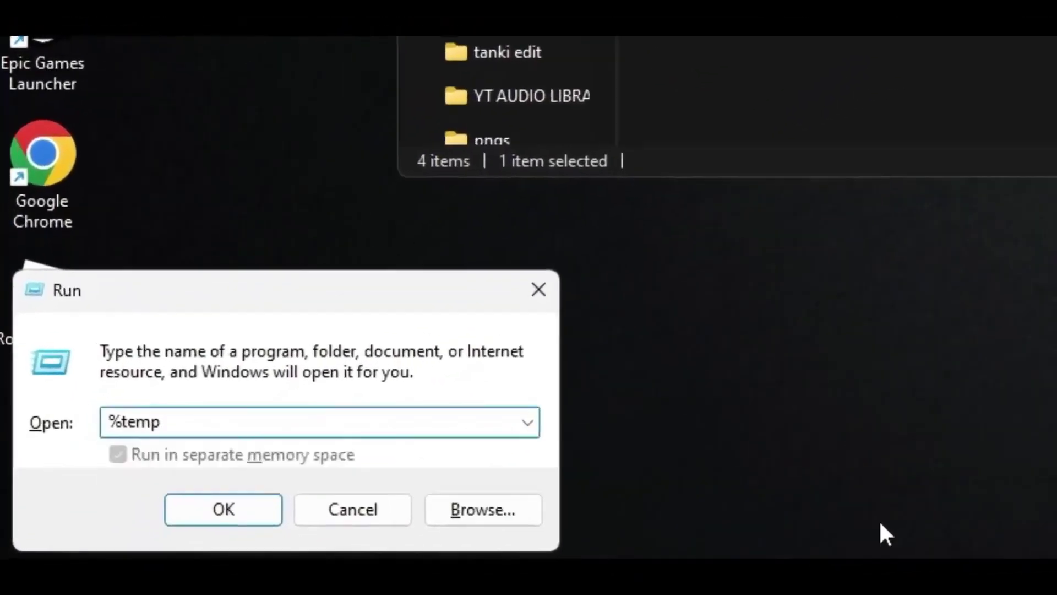
key(Return)
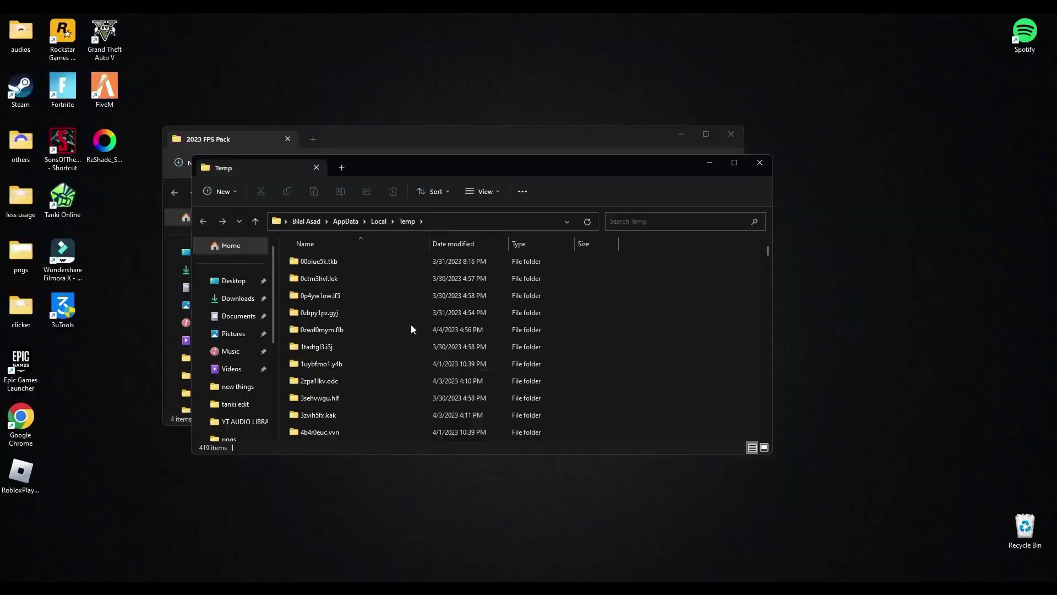
Step: Delete all items in the user's local Temp folder, dismiss the file-in-use prompt and close the folder window
click(548, 378)
key(ctrl+a)
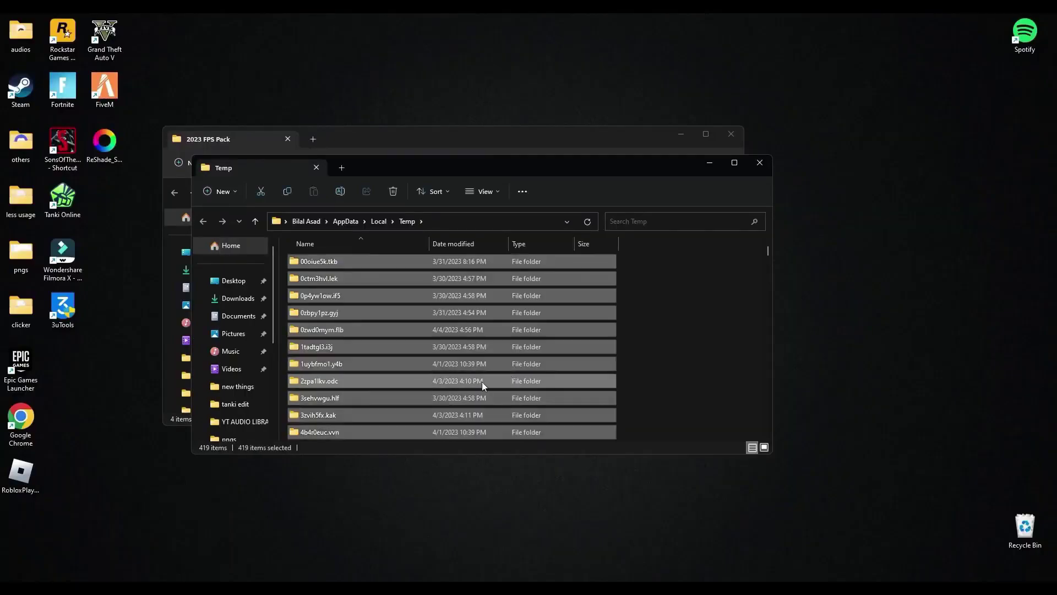
key(Delete)
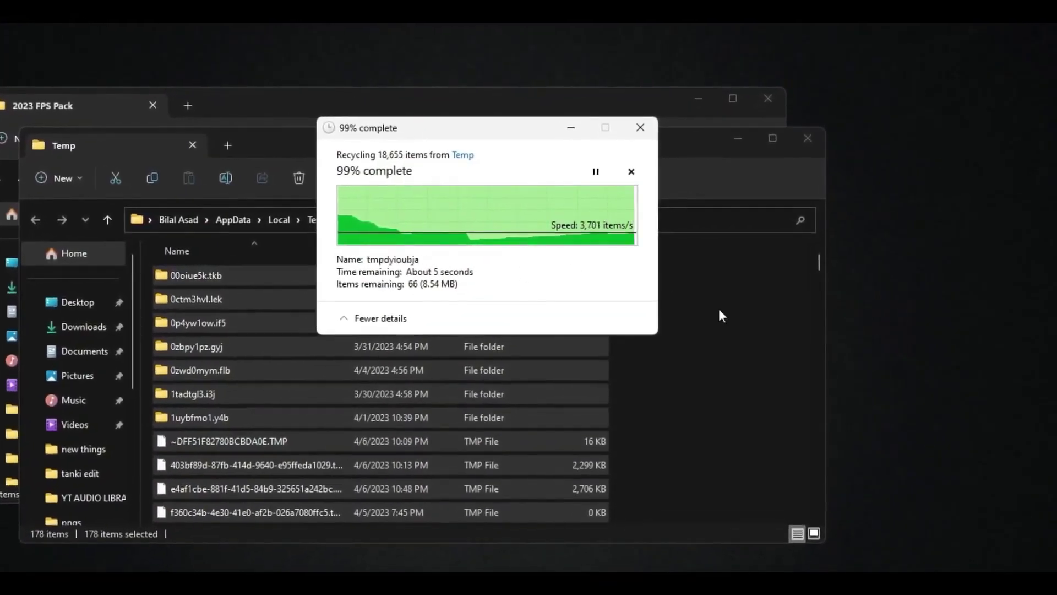
click(531, 295)
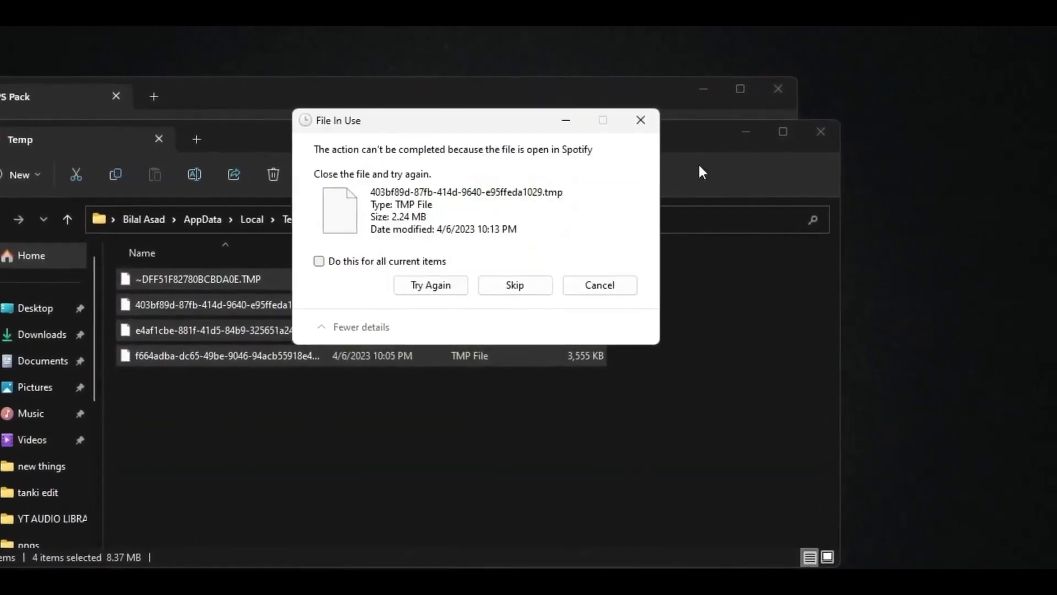
click(635, 161)
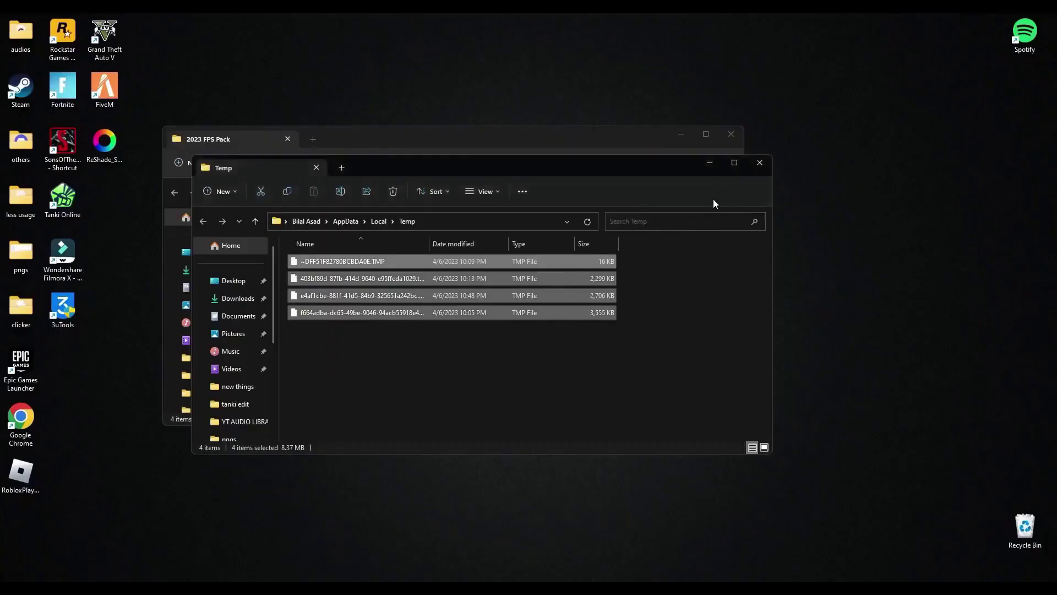
click(758, 164)
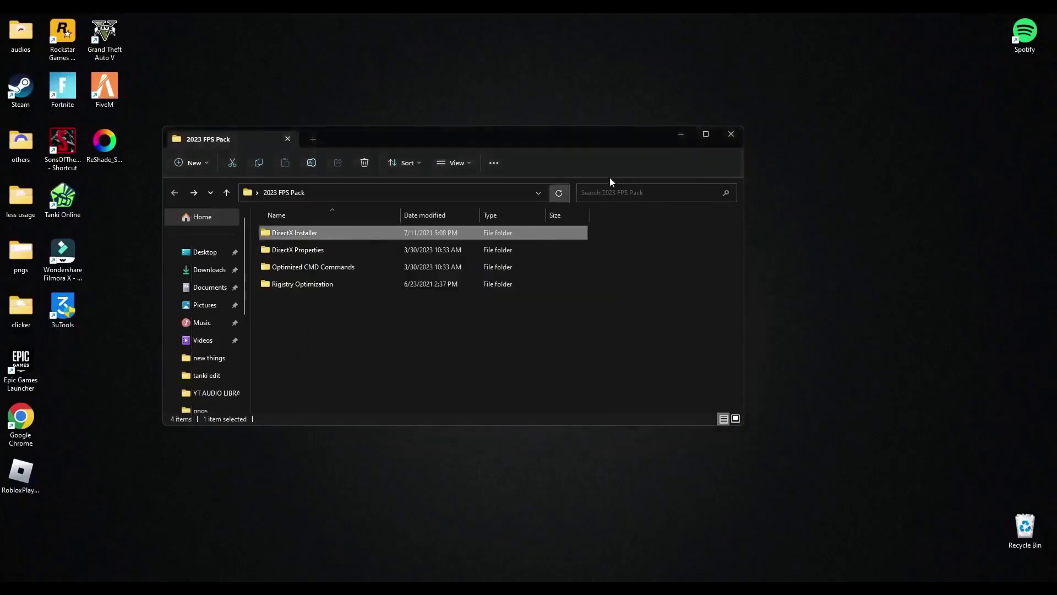
Step: Open dxcpl from the DirectX Properties folder and start browsing Local Disk (C:) for a program to put on its executable list
double_click(304, 255)
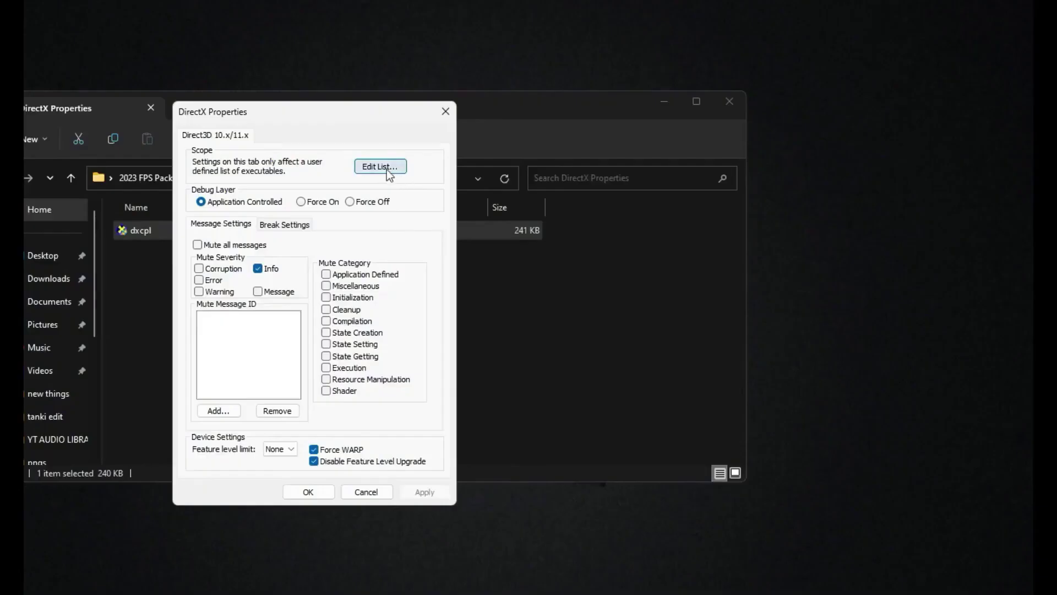
click(465, 185)
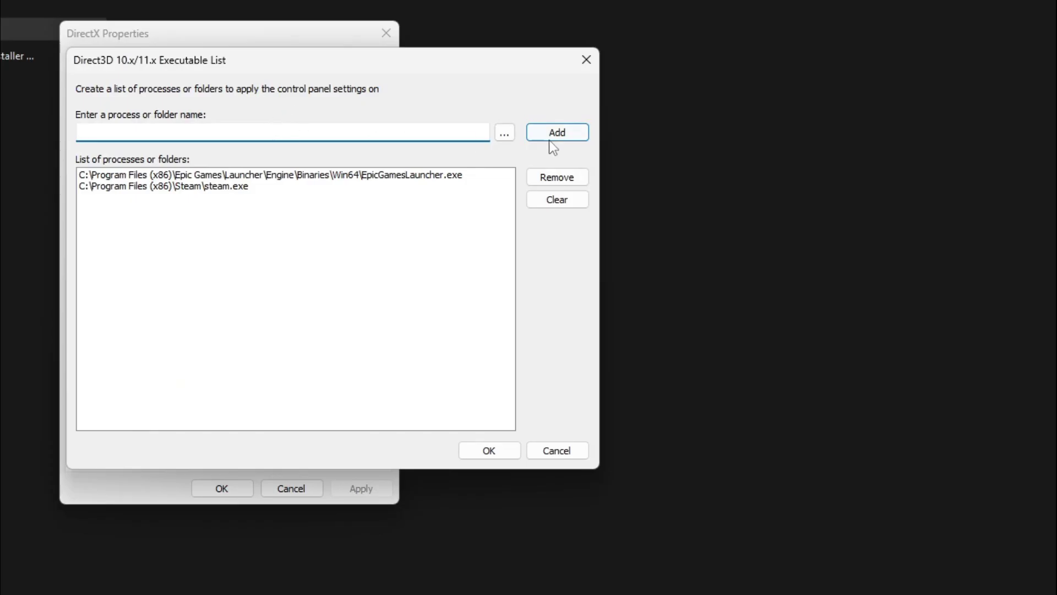
click(503, 132)
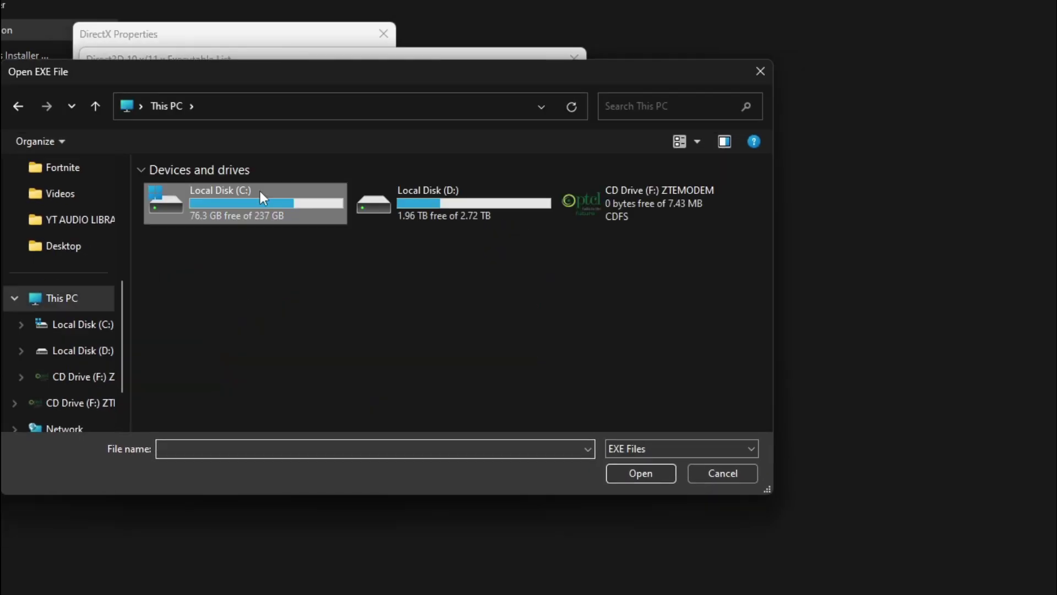
double_click(259, 191)
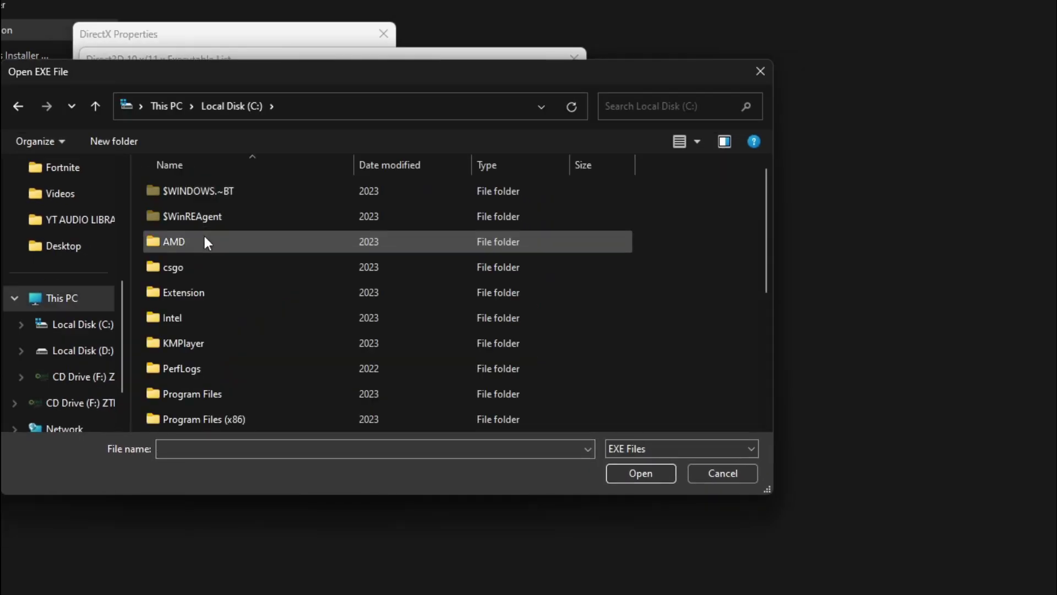
scroll(236, 275, down, 4)
scroll(248, 264, up, 1)
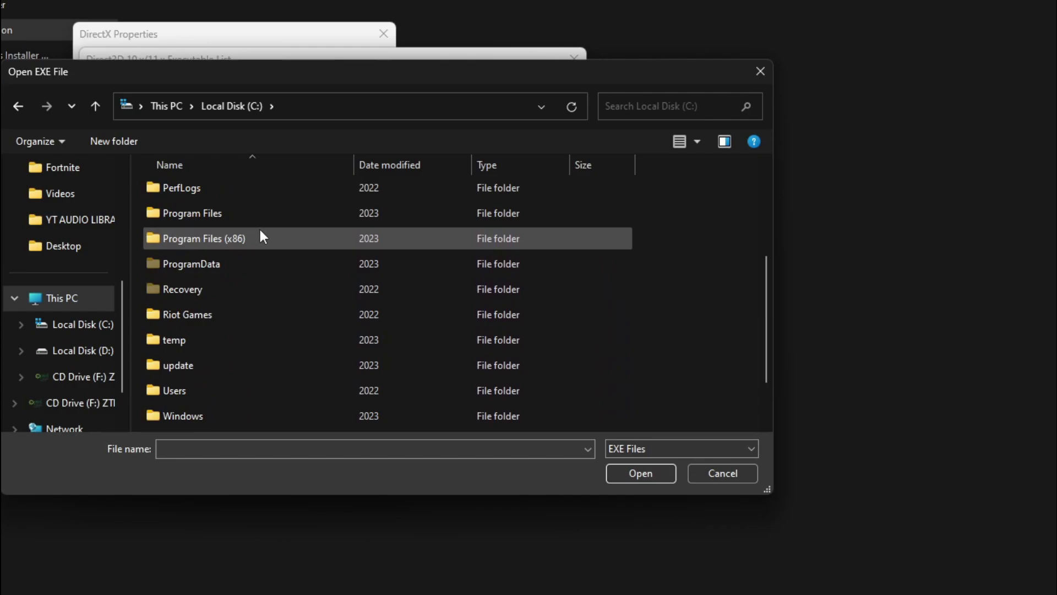
double_click(188, 214)
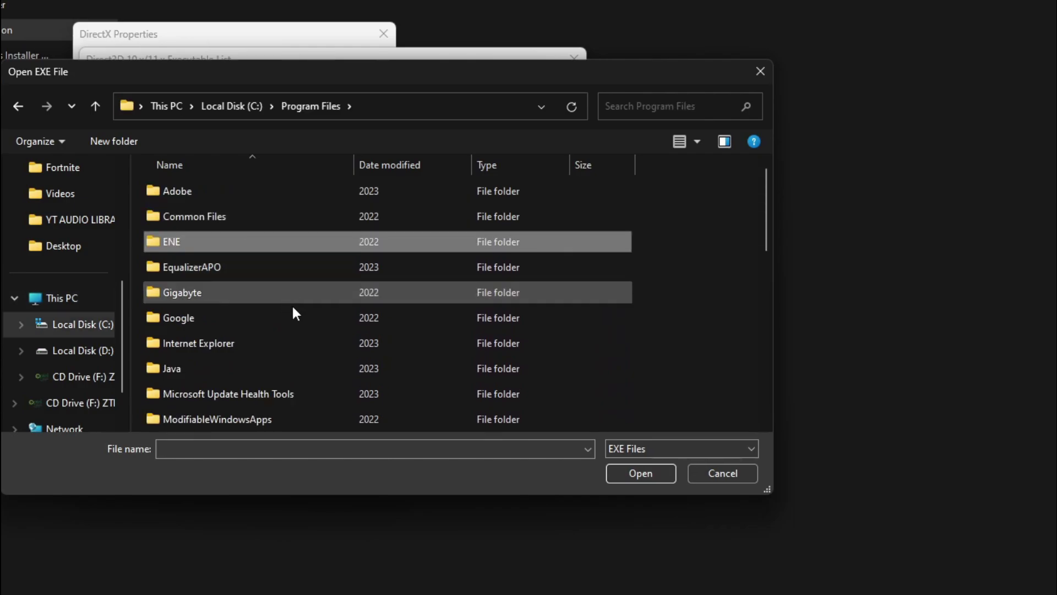
key(e)
key(e)
key(alt+Left)
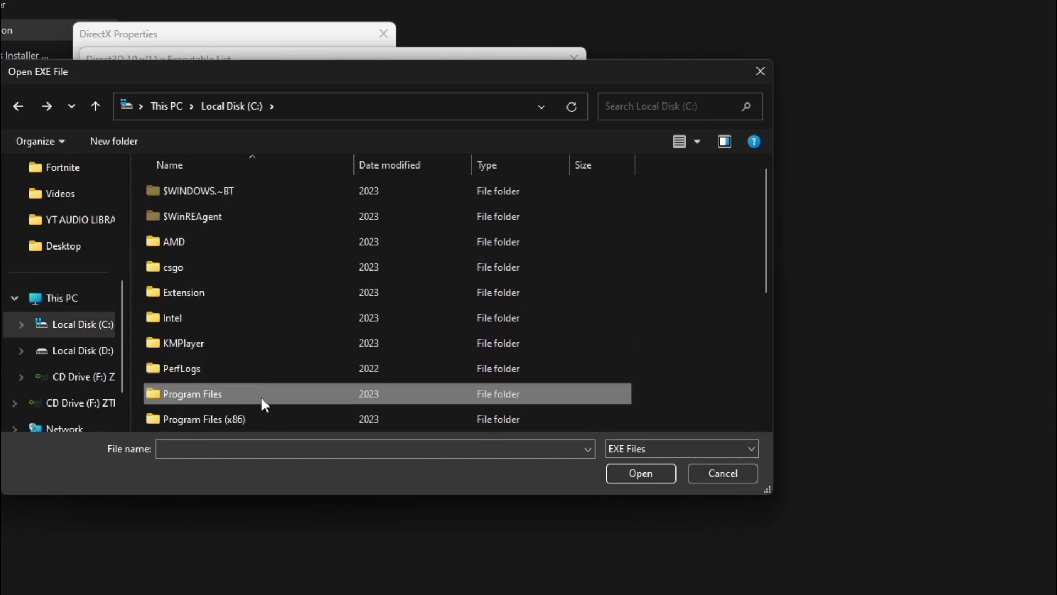
Step: Browse to the Win64 folder under Program Files (x86)\Epic Games\Launcher\Portal\Binaries
double_click(259, 418)
click(260, 262)
key(e)
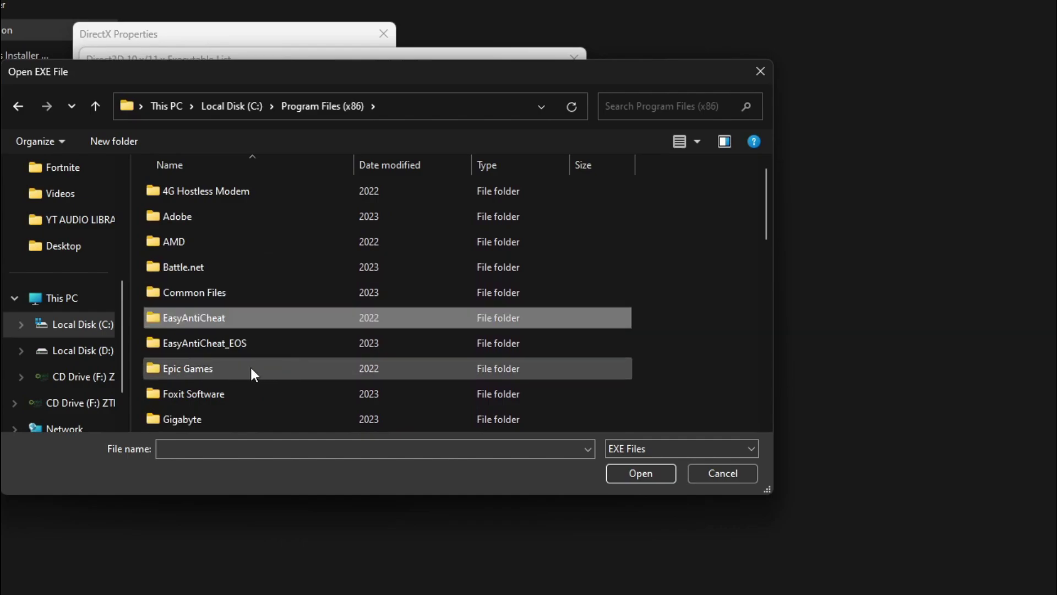
double_click(201, 370)
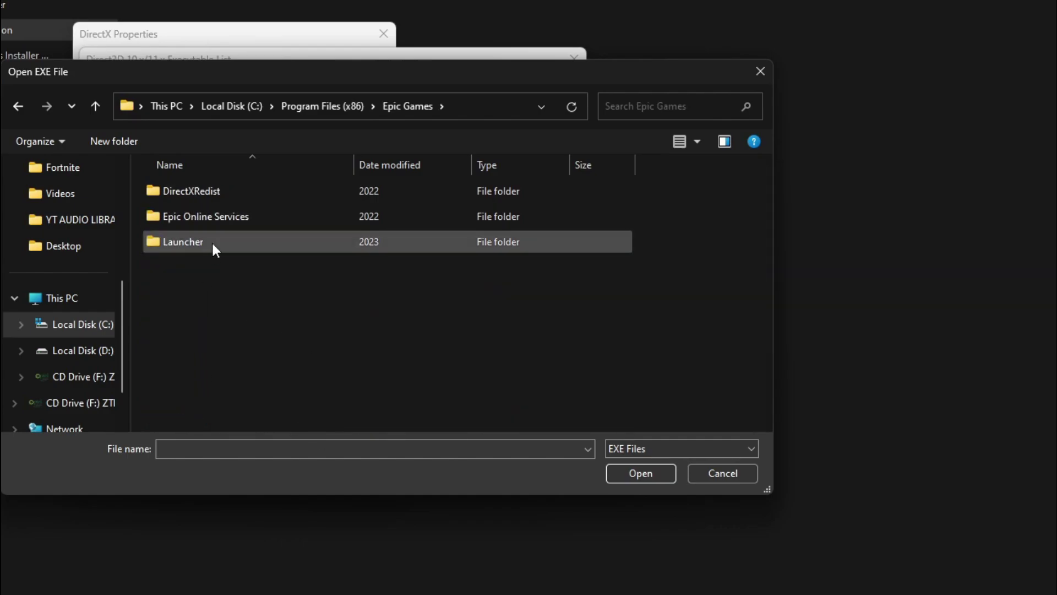
double_click(184, 243)
double_click(197, 217)
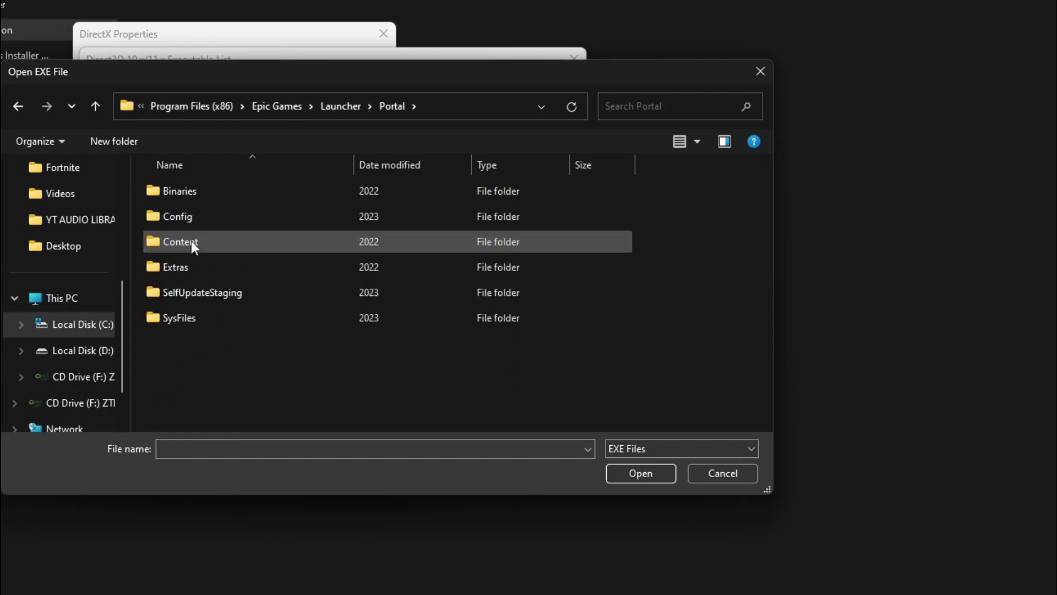
double_click(210, 197)
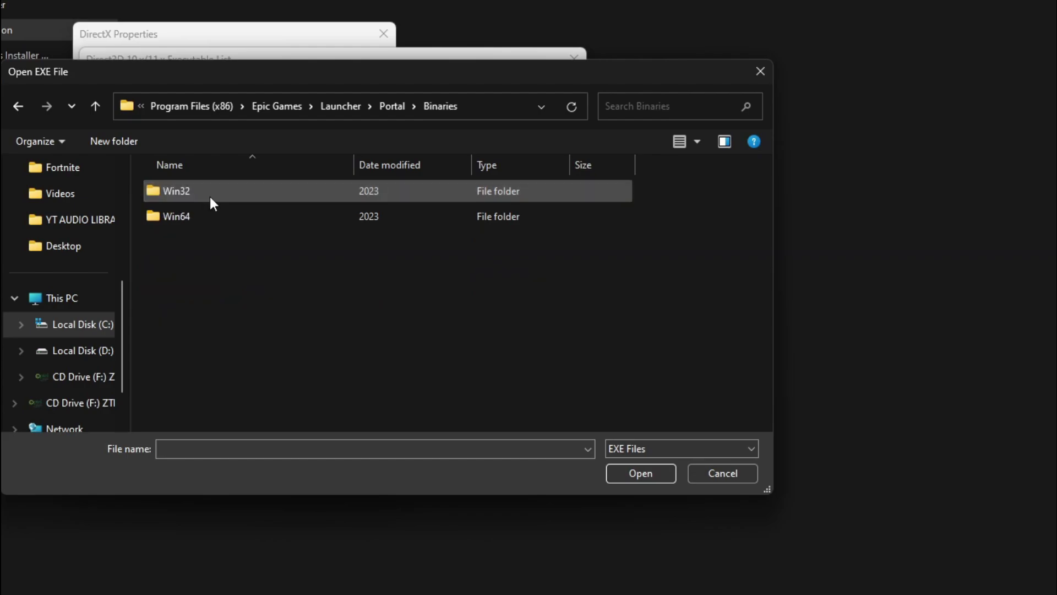
double_click(197, 227)
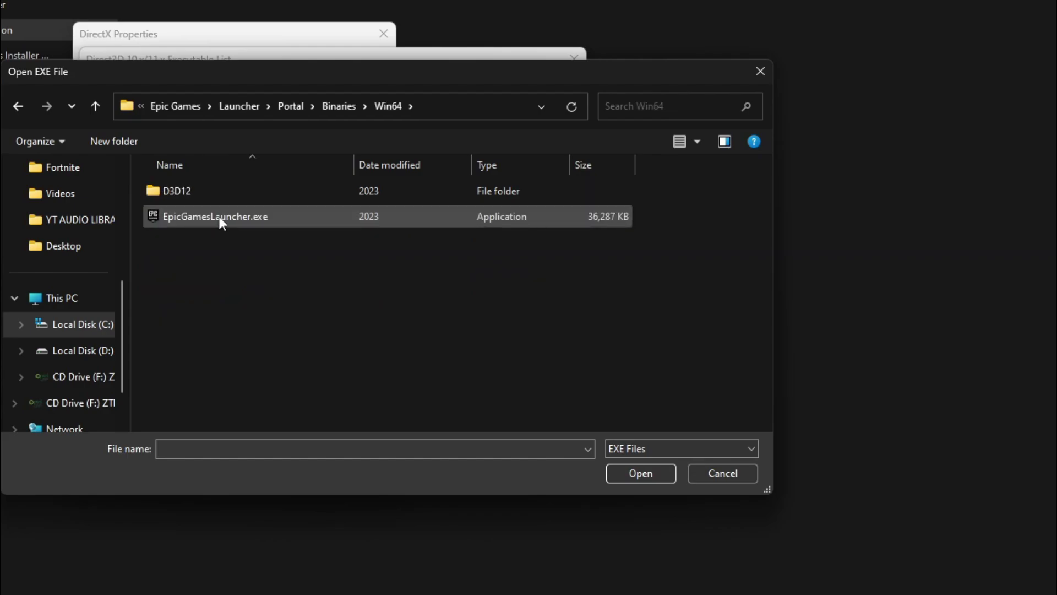
Step: Add EpicGamesLauncher.exe from the Win64 folder to the Direct3D executable list and accept the list
click(199, 222)
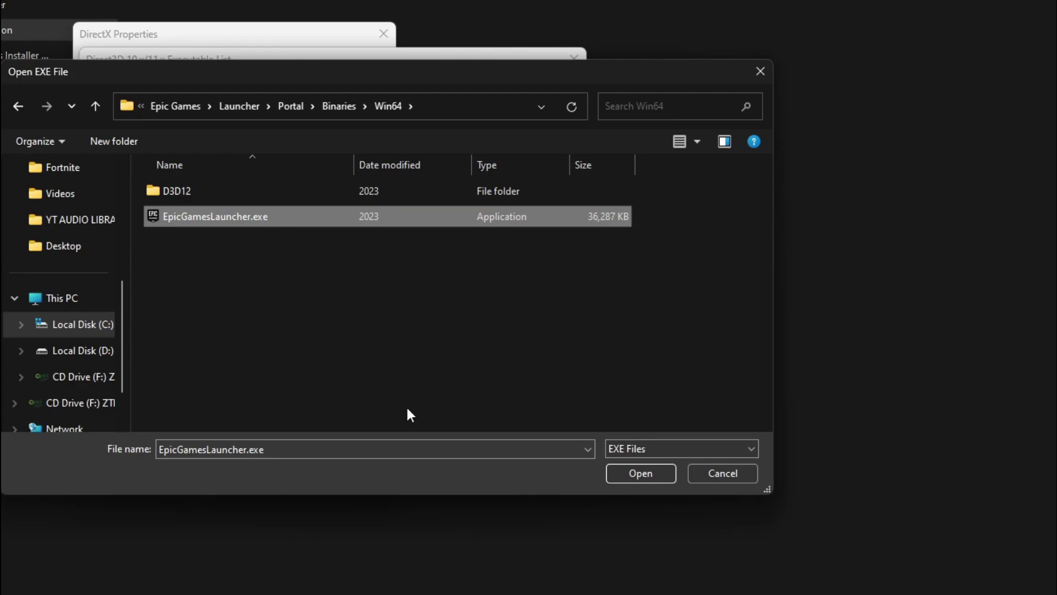
click(640, 473)
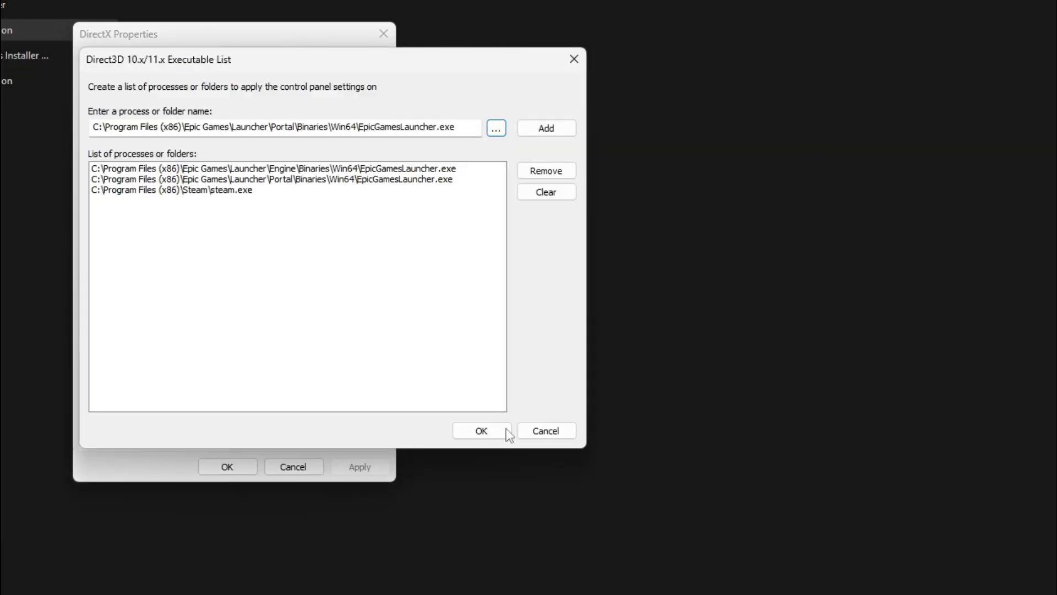
click(536, 127)
click(482, 428)
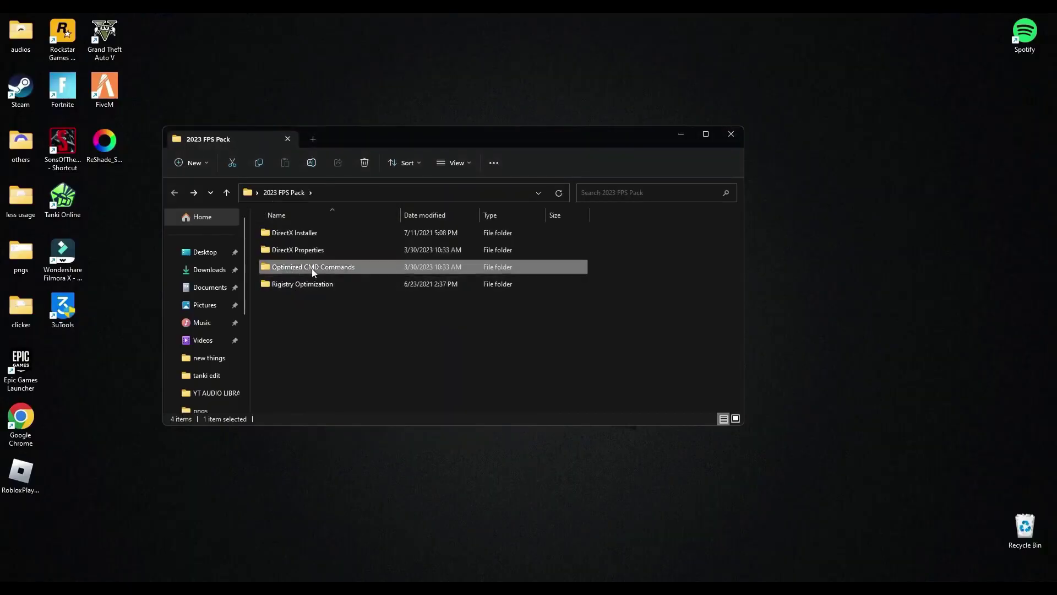
Step: Open the cmd commands text file from the Optimized CMD Commands folder and move its window aside
double_click(312, 269)
drag(368, 136, 388, 99)
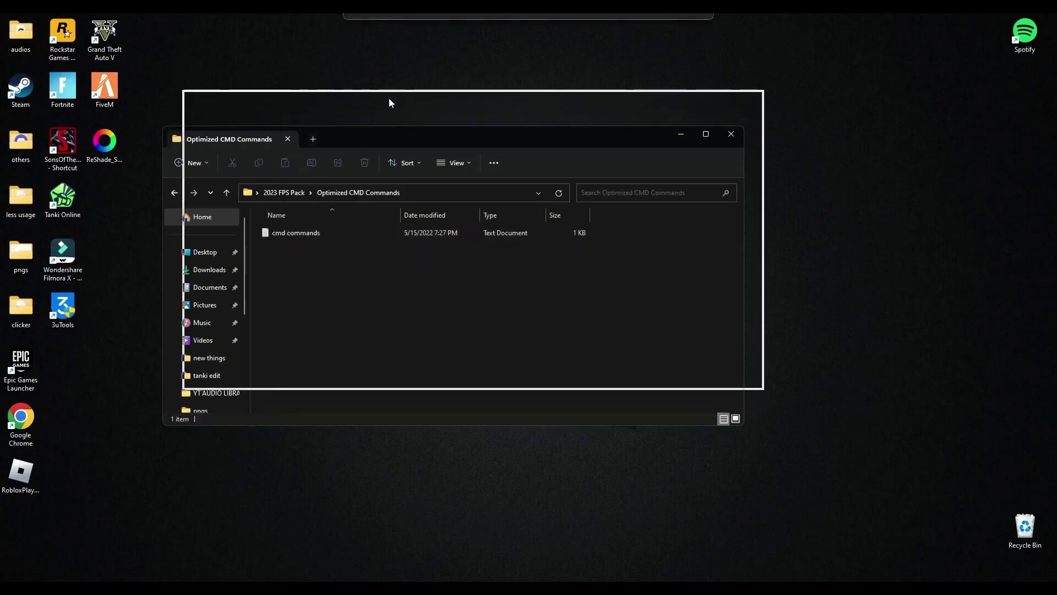
double_click(292, 200)
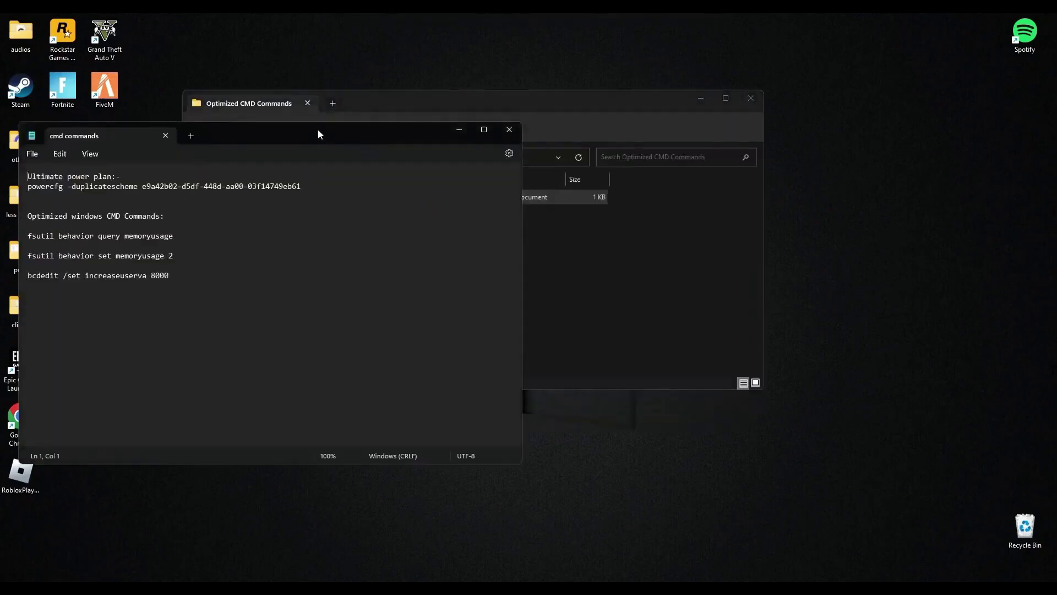
drag(318, 131, 300, 130)
Step: Launch Command Prompt as administrator and run the three fsutil and bcdedit commands copied from the cmd commands file
key(super)
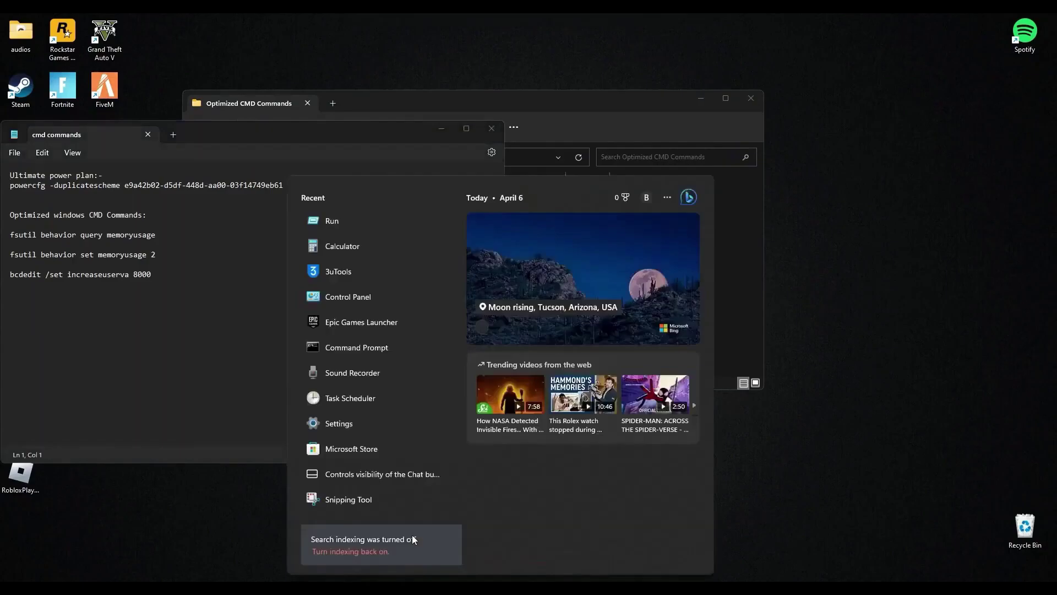
text(cmd)
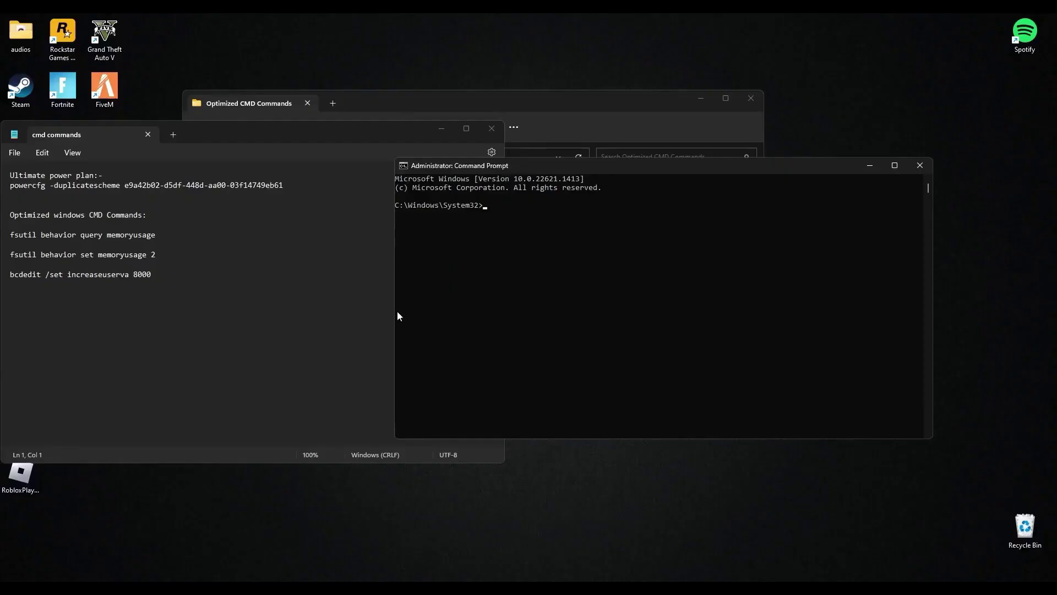
click(174, 279)
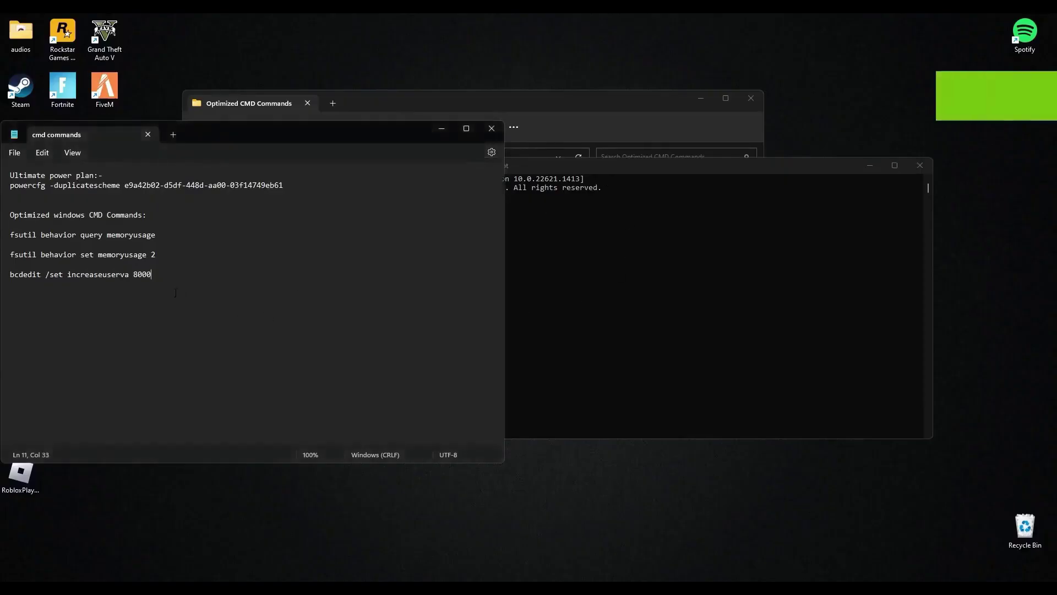
drag(178, 285, 7, 233)
key(ctrl+c)
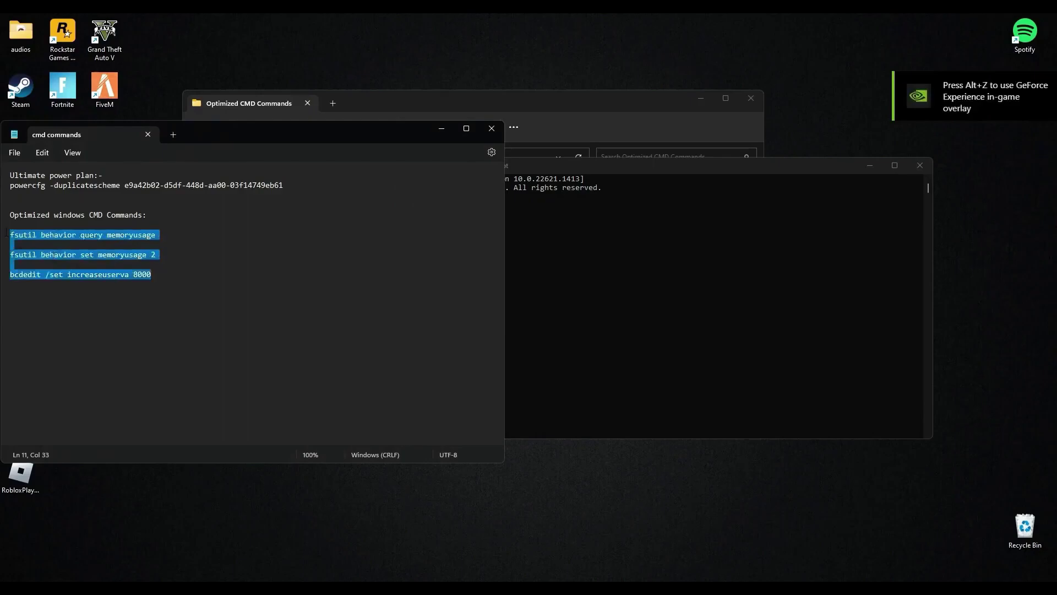
click(546, 257)
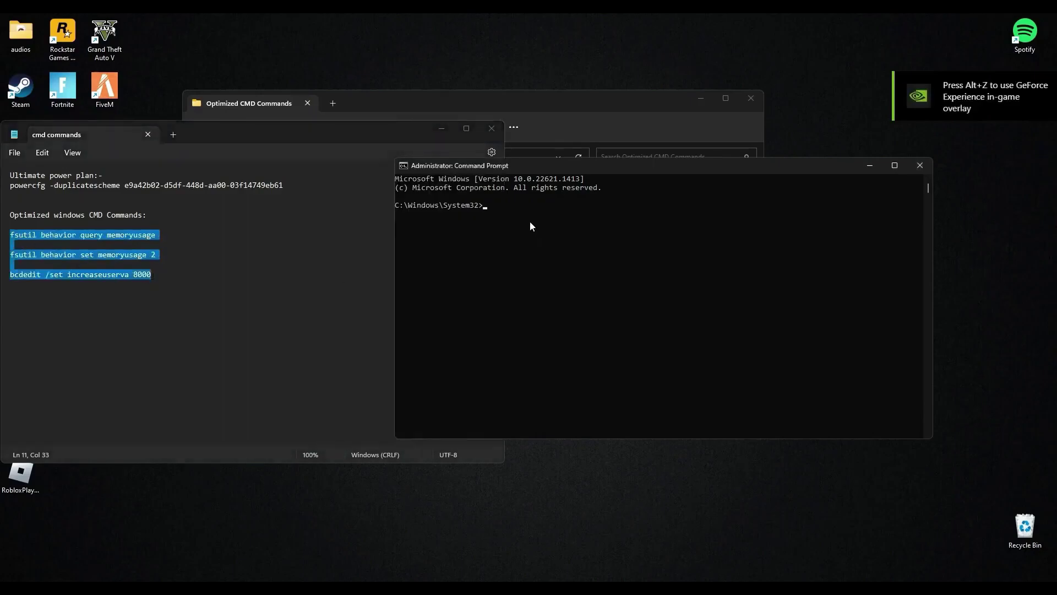
key(ctrl+v)
key(Return)
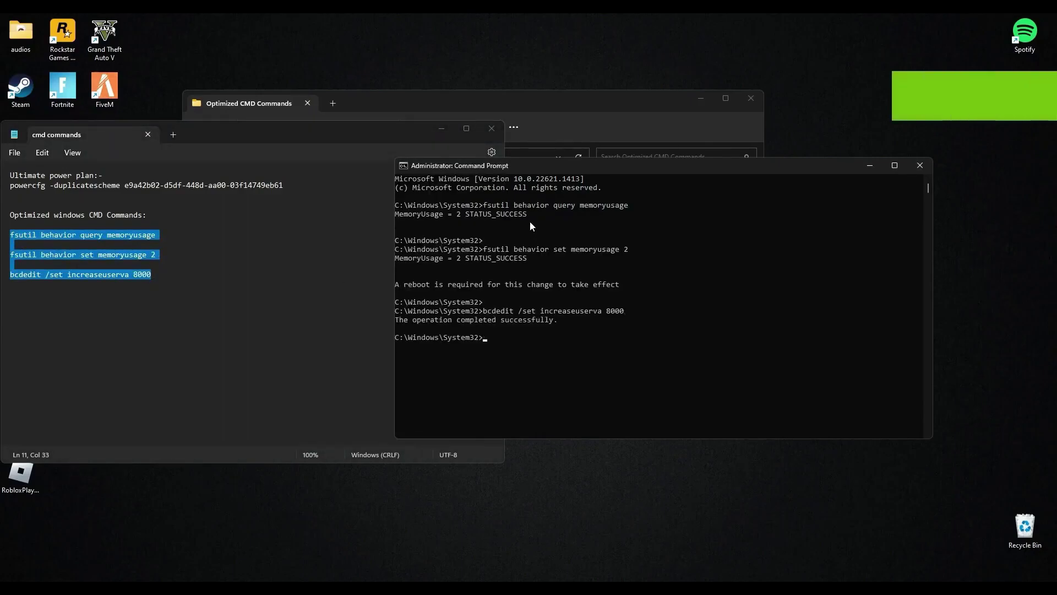
Step: Run the Ultimate power plan command, powercfg -duplicatescheme e9a42b02-d5df-448d-aa00-03f14749eb61, copied from the text file, and exit Command Prompt
click(10, 205)
drag(10, 186, 283, 186)
key(super+c)
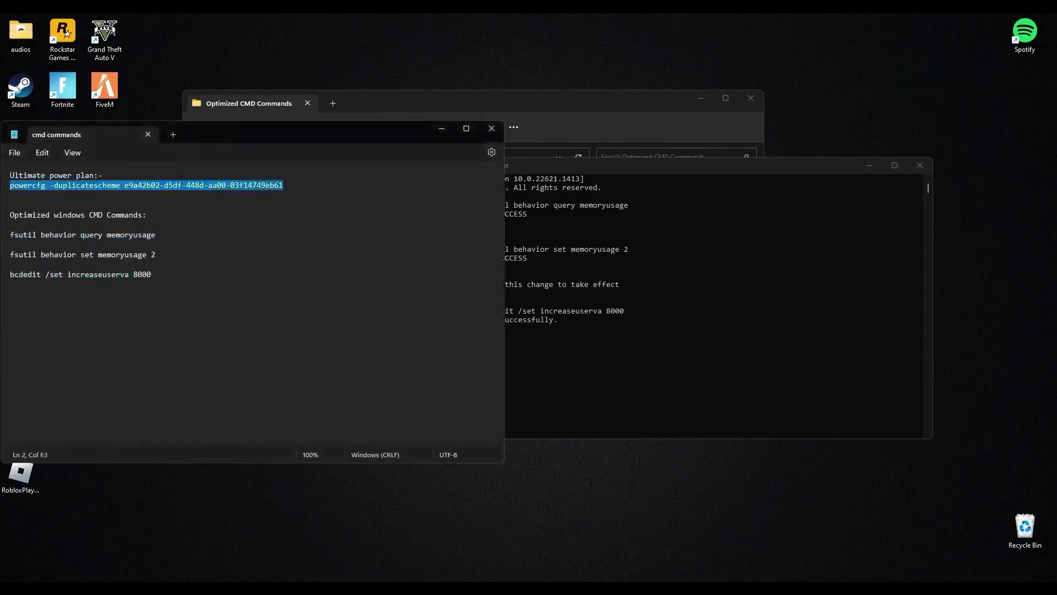
click(653, 322)
right_click(616, 334)
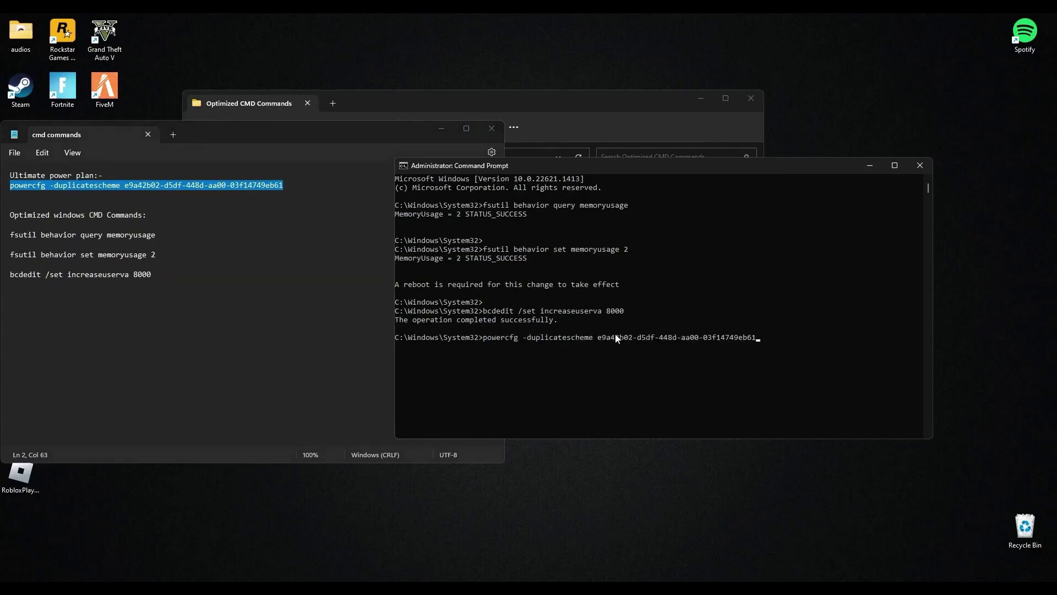
key(Return)
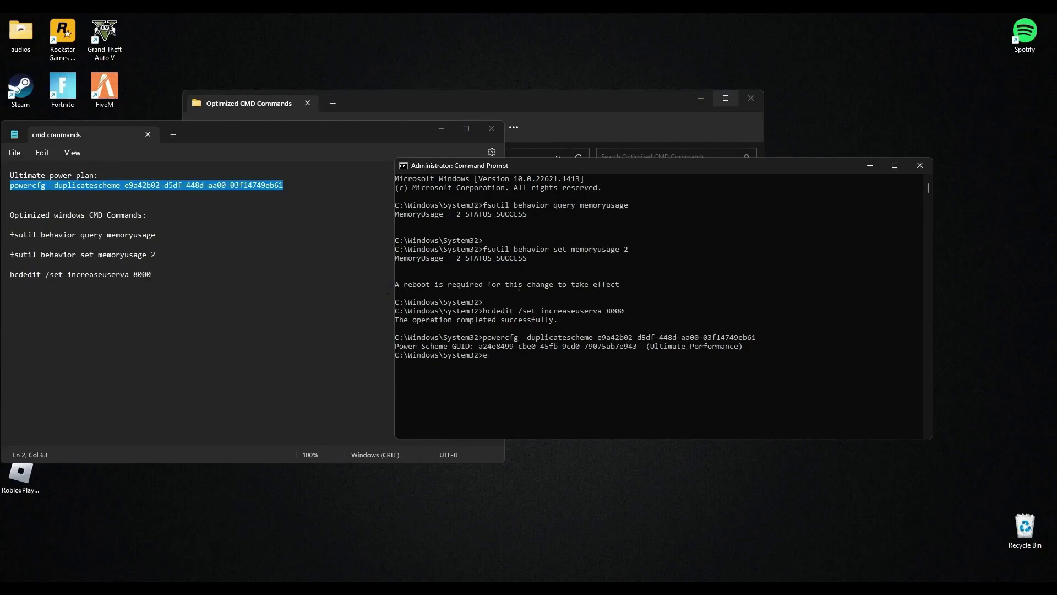
key(Return)
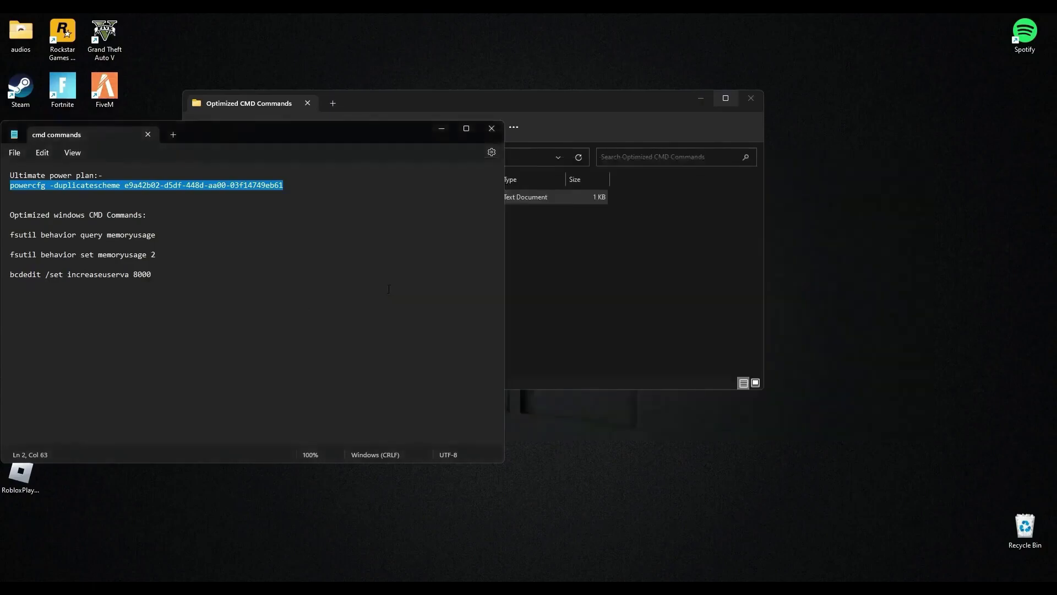
Step: Close the cmd commands file and open the CPU Speed Boost folder inside Rigistry Optimization
click(493, 129)
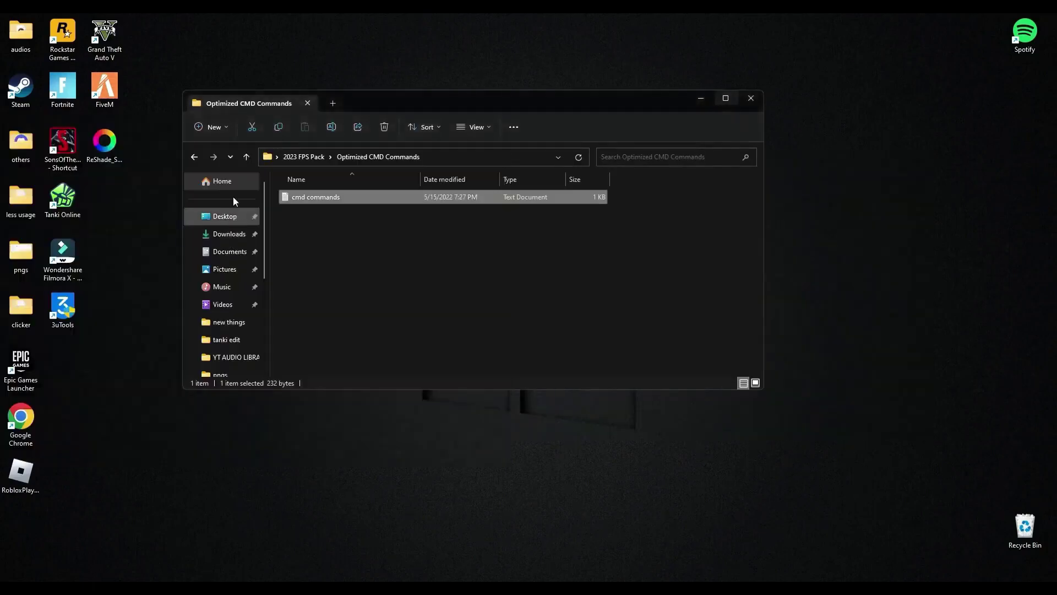
click(194, 157)
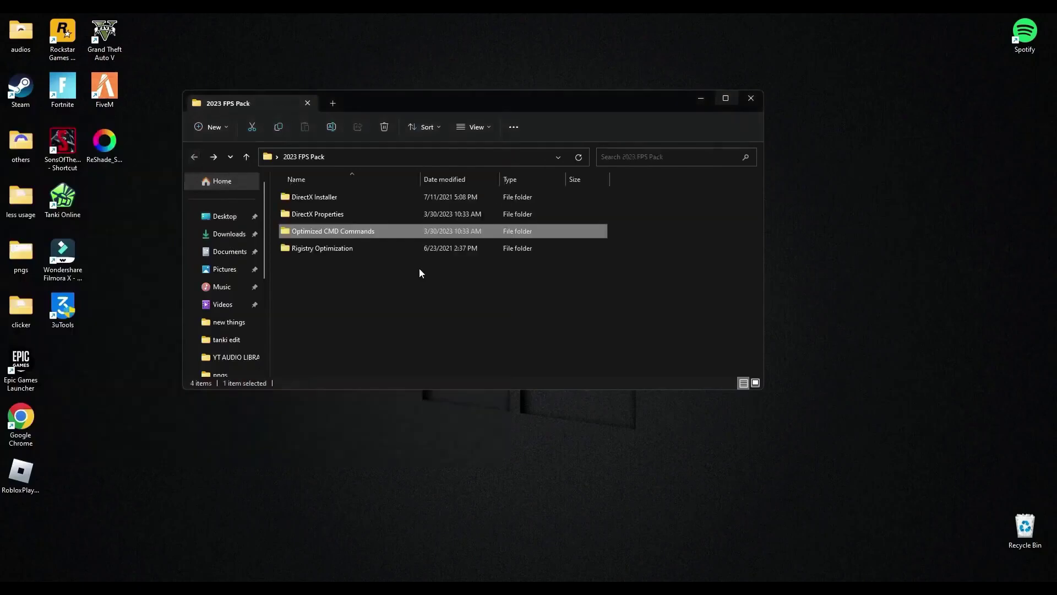
double_click(309, 250)
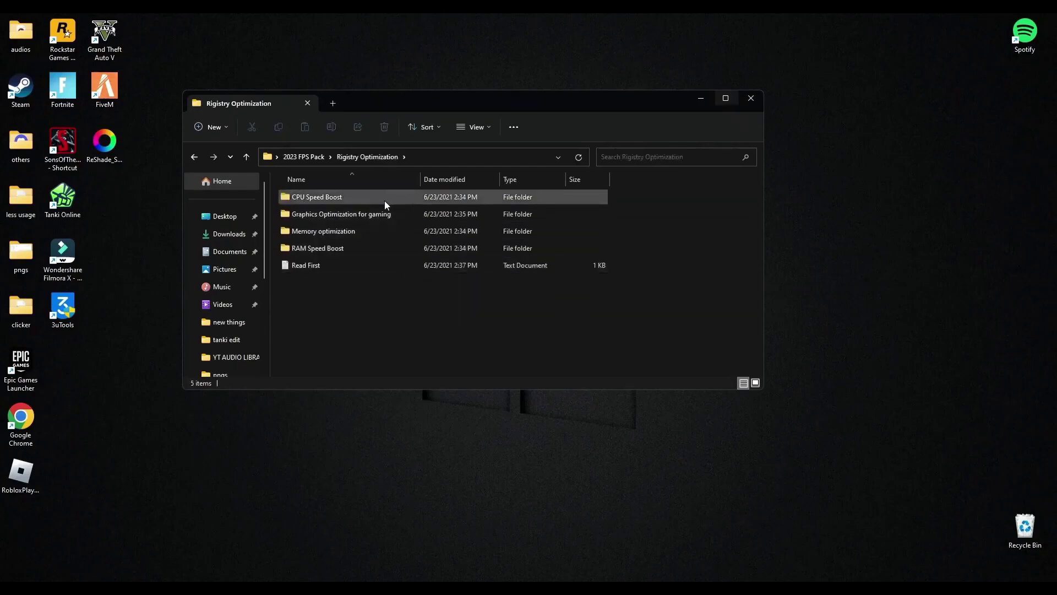
drag(635, 196, 534, 247)
click(656, 243)
double_click(338, 194)
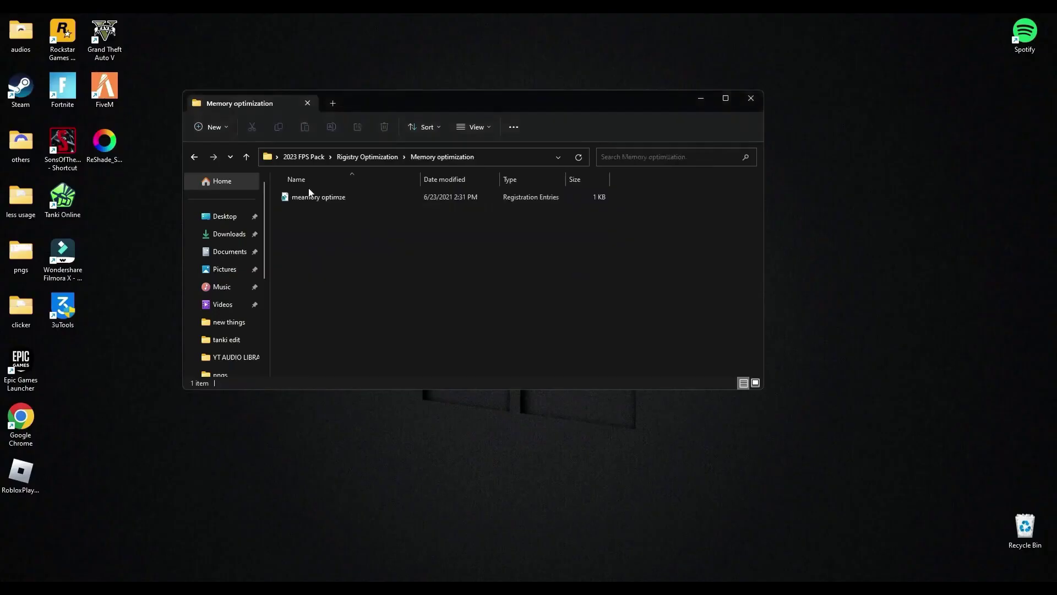
Step: Add the meamory optimze entries from the Memory optimization folder to the registry and dismiss the closing message
double_click(317, 197)
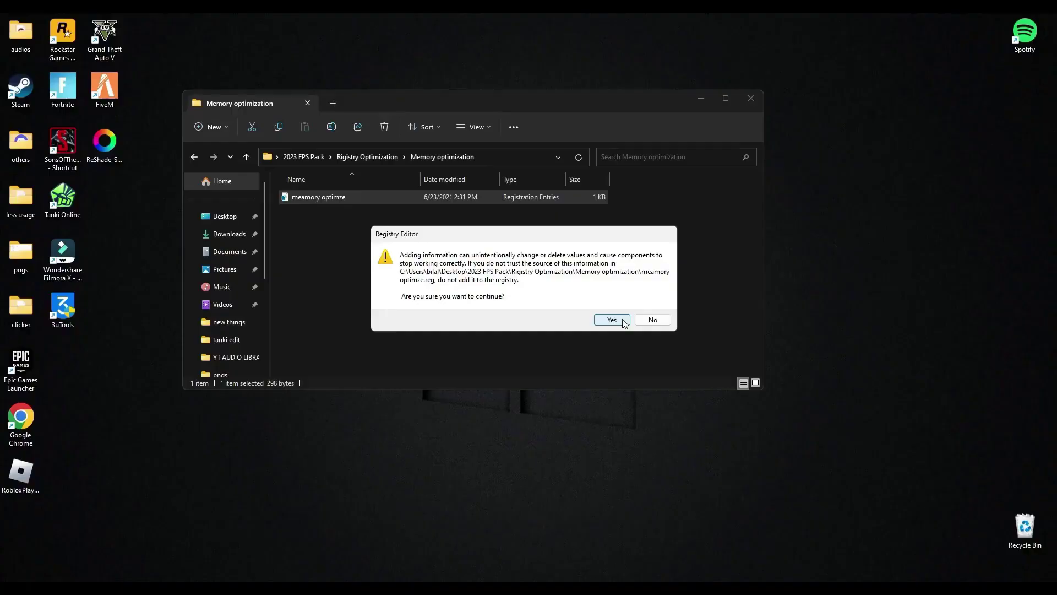
click(621, 319)
click(652, 303)
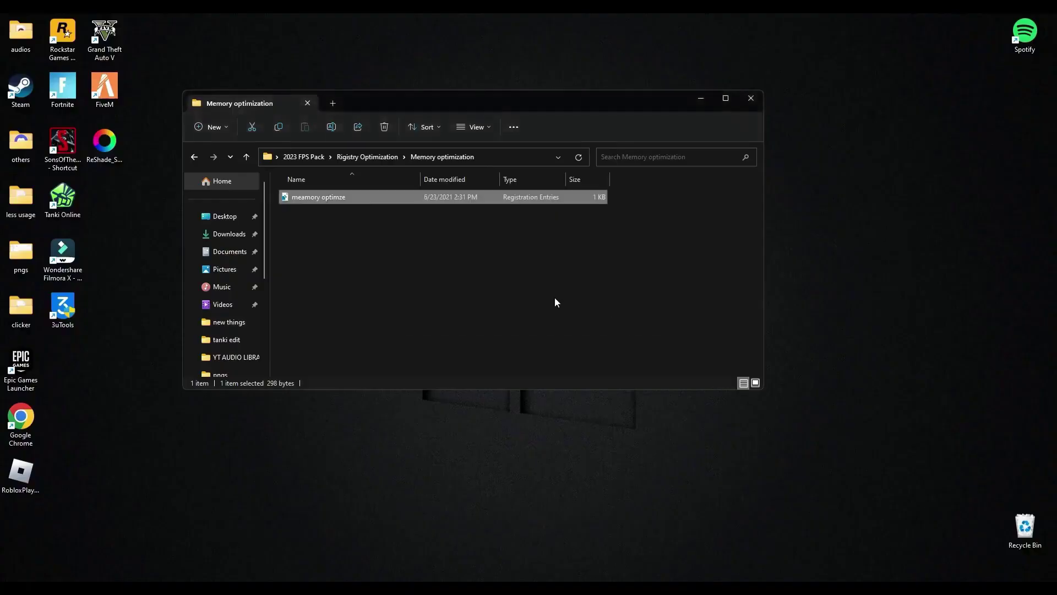
Step: Add the RAM boost entries from the RAM Speed Boost folder to the registry and minimize the folder window
key(alt+Left)
double_click(404, 264)
double_click(328, 198)
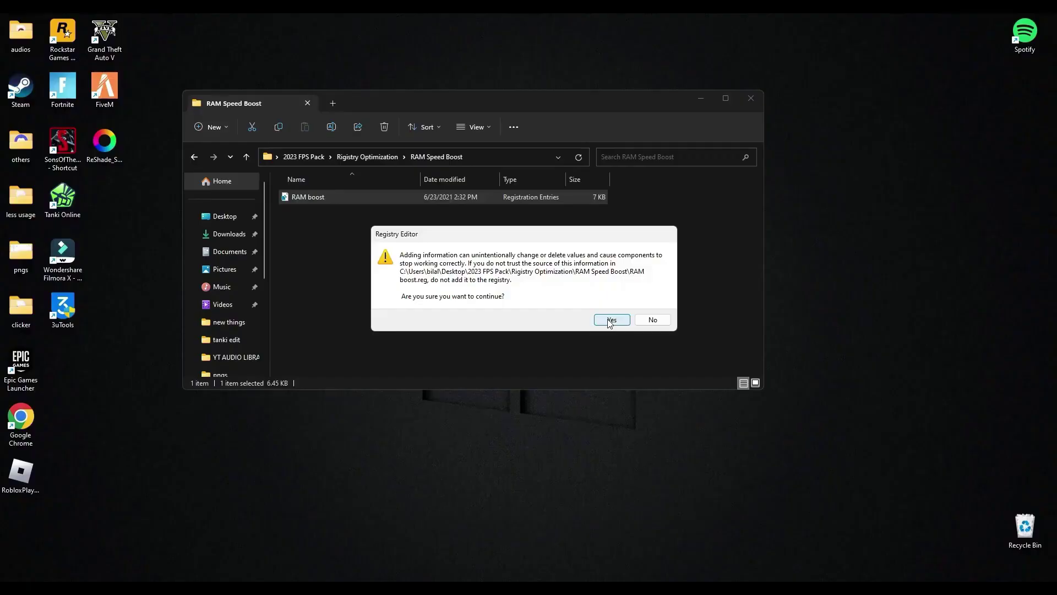
click(609, 321)
click(652, 303)
click(701, 100)
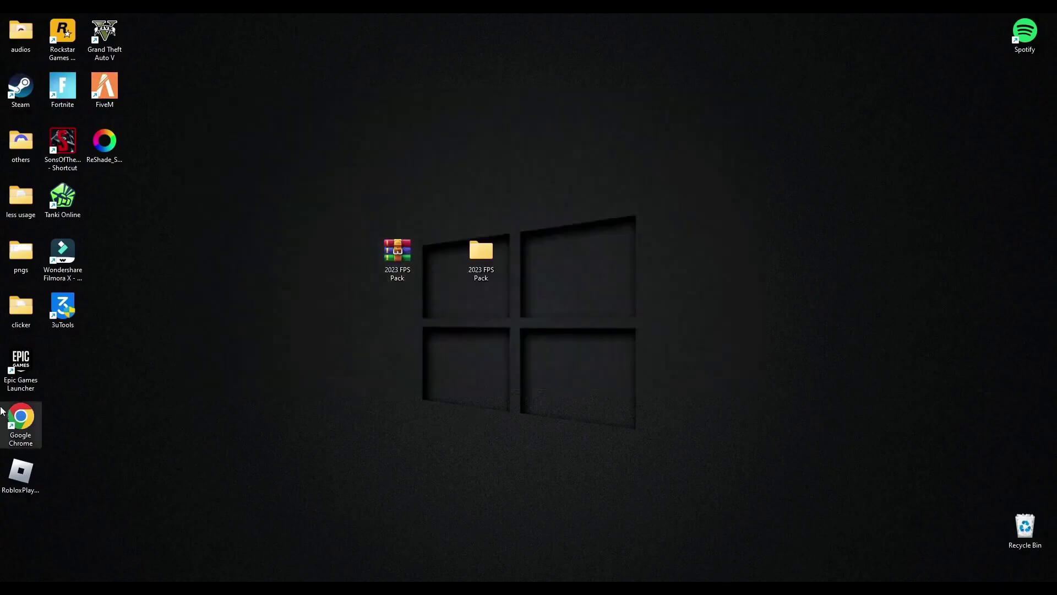
Step: Switch to Fortnite through the Epic Games Launcher and open the game's settings
double_click(36, 366)
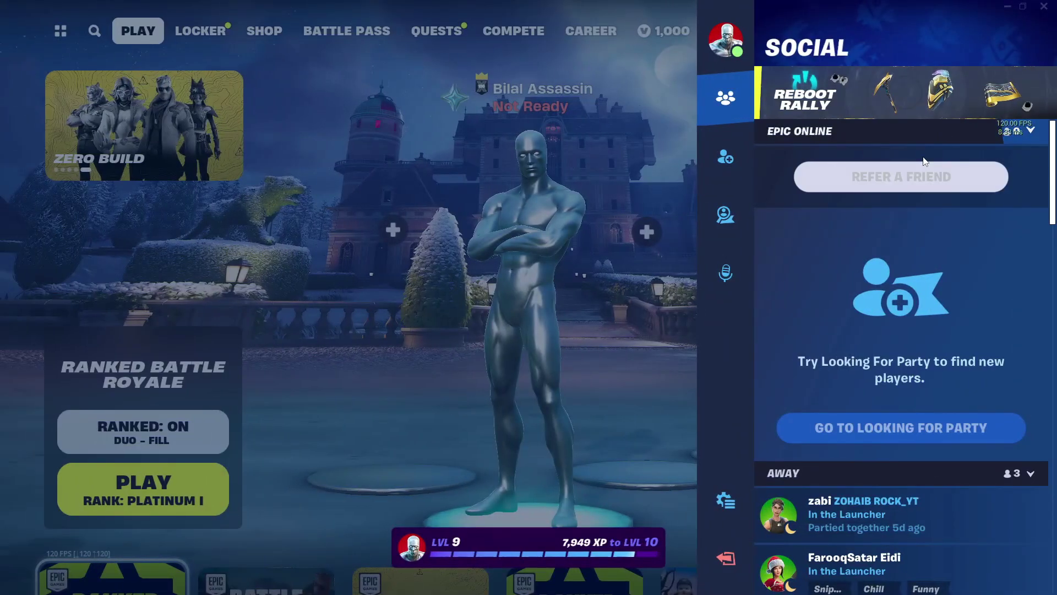
click(726, 500)
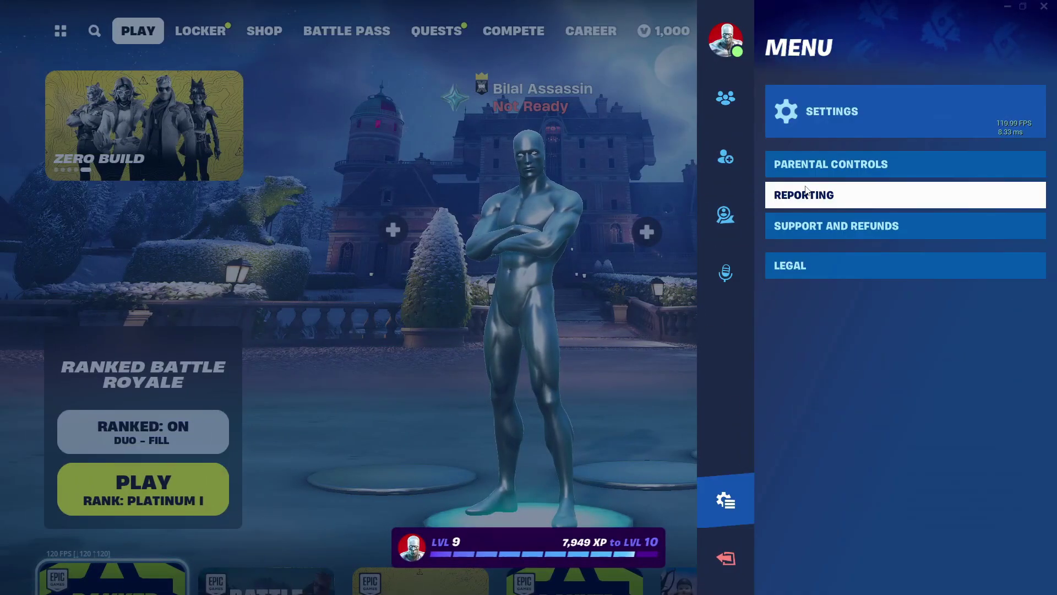
click(832, 122)
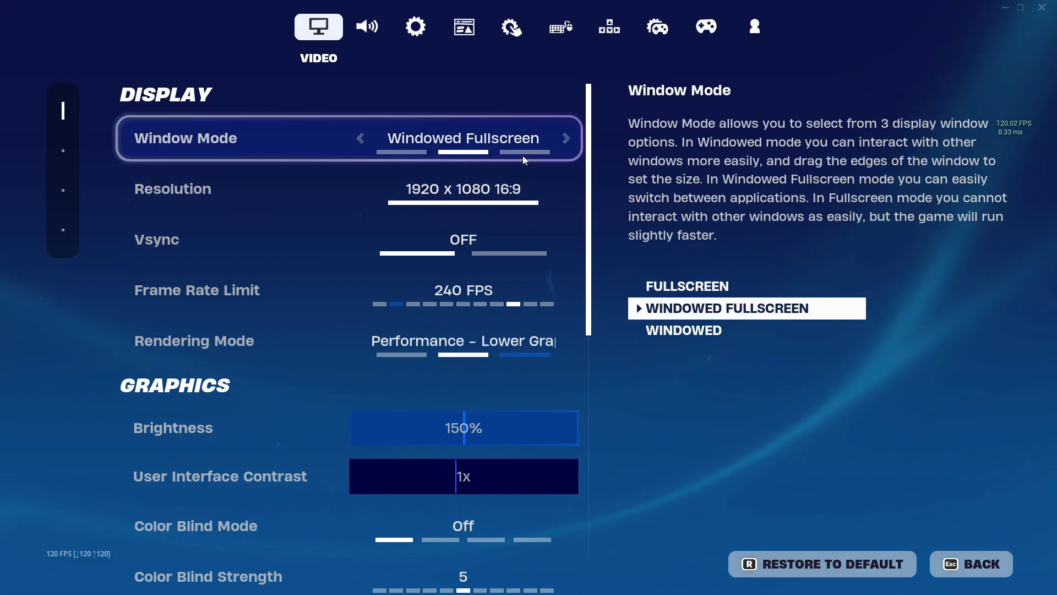
Step: Try the Windowed window mode and return it to Windowed Fullscreen
click(566, 138)
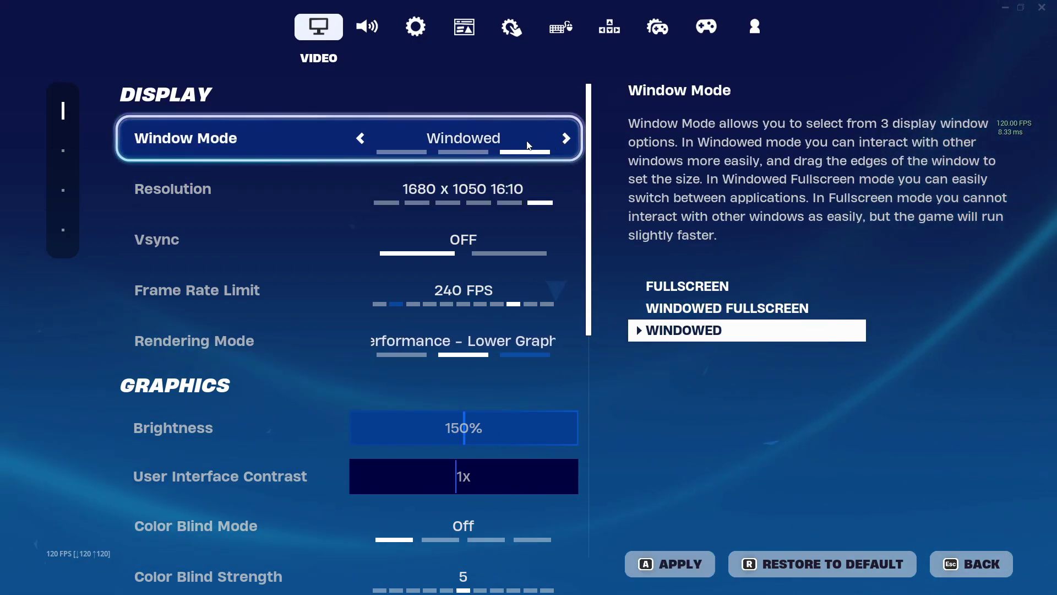
click(362, 140)
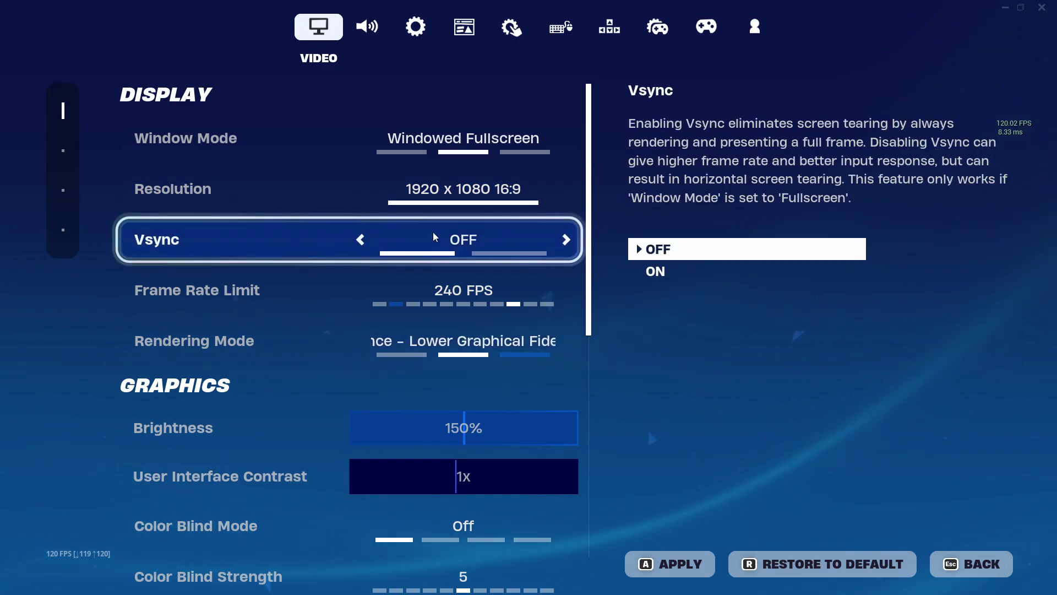
Step: Set the frame rate limit in the display settings to 200 FPS
scroll(441, 266, down, 1)
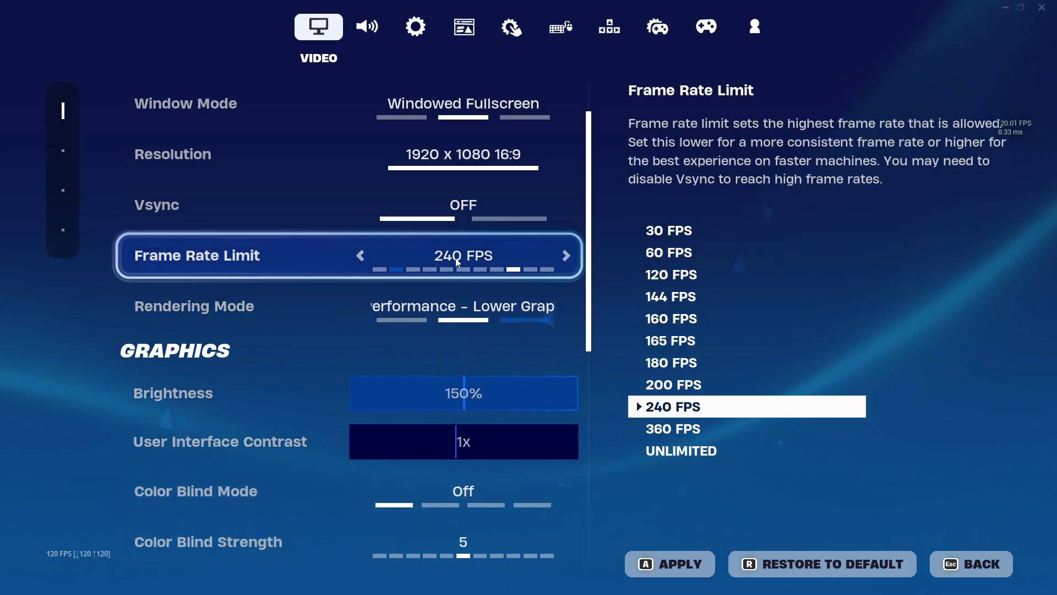
click(362, 259)
click(362, 258)
click(362, 258)
click(362, 258)
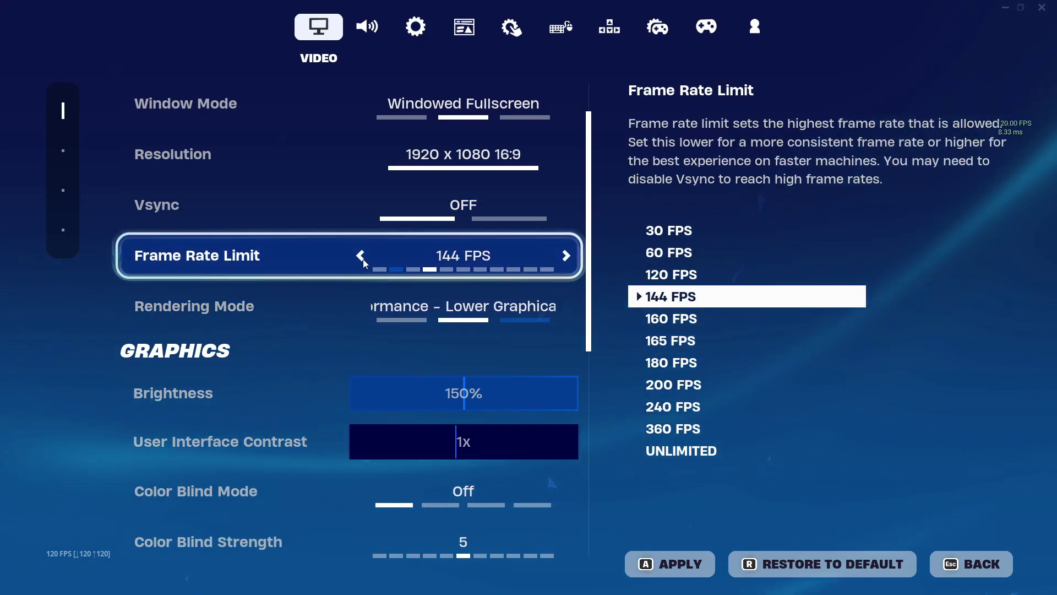
click(566, 260)
click(565, 259)
click(565, 260)
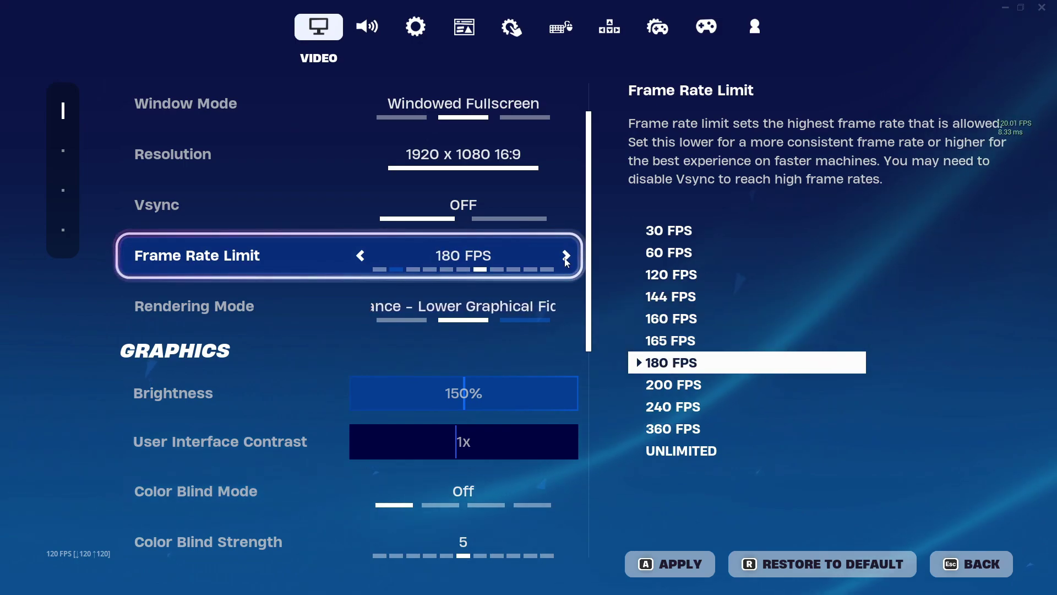
click(567, 258)
click(566, 259)
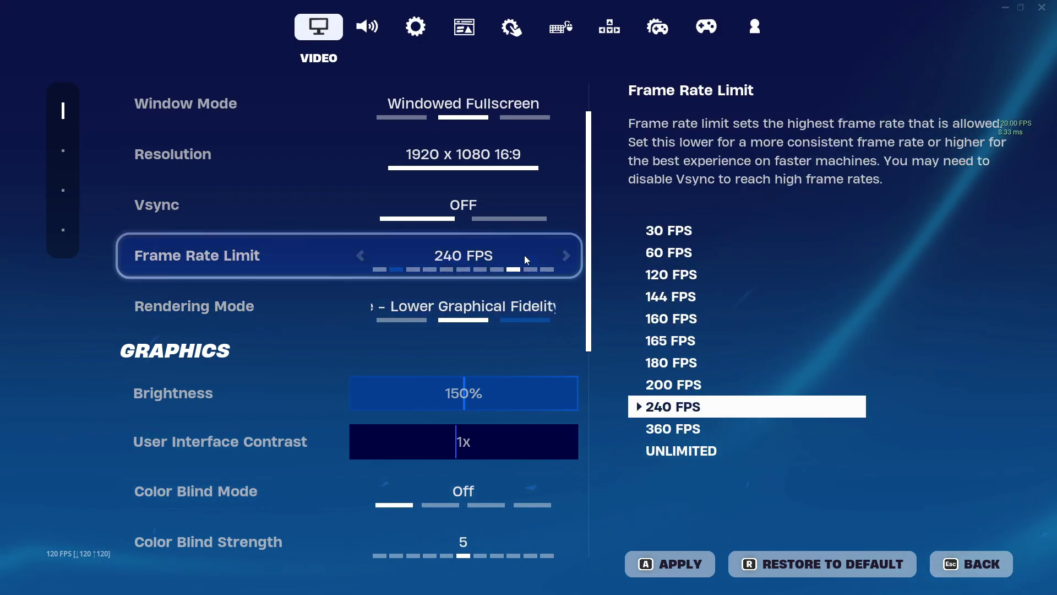
click(570, 253)
click(569, 253)
click(361, 254)
click(361, 255)
click(361, 255)
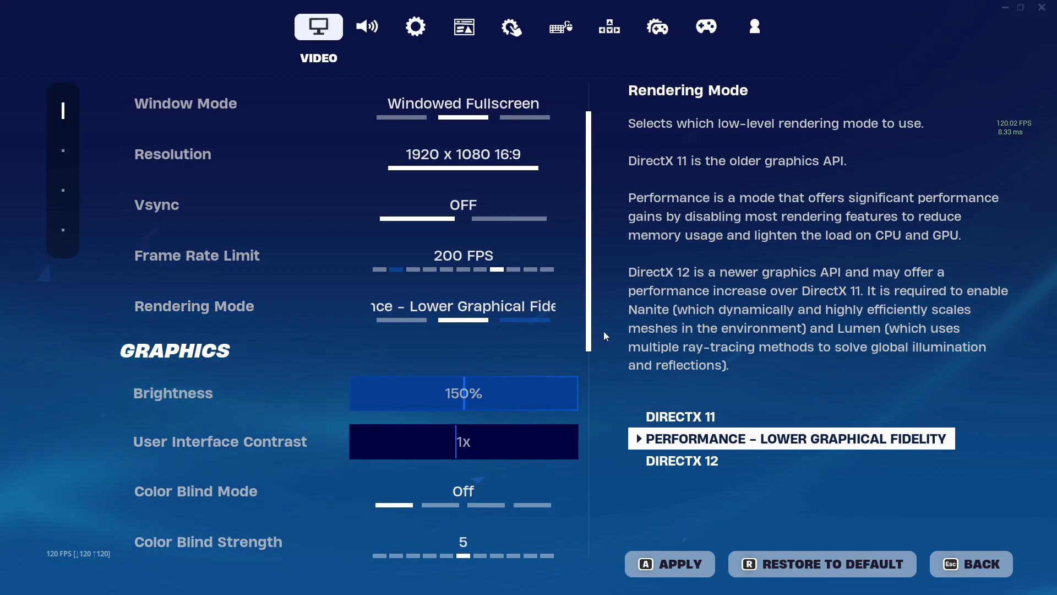
Step: Look through the remaining graphics settings, then leave the settings and save the changes
scroll(606, 336, down, 2)
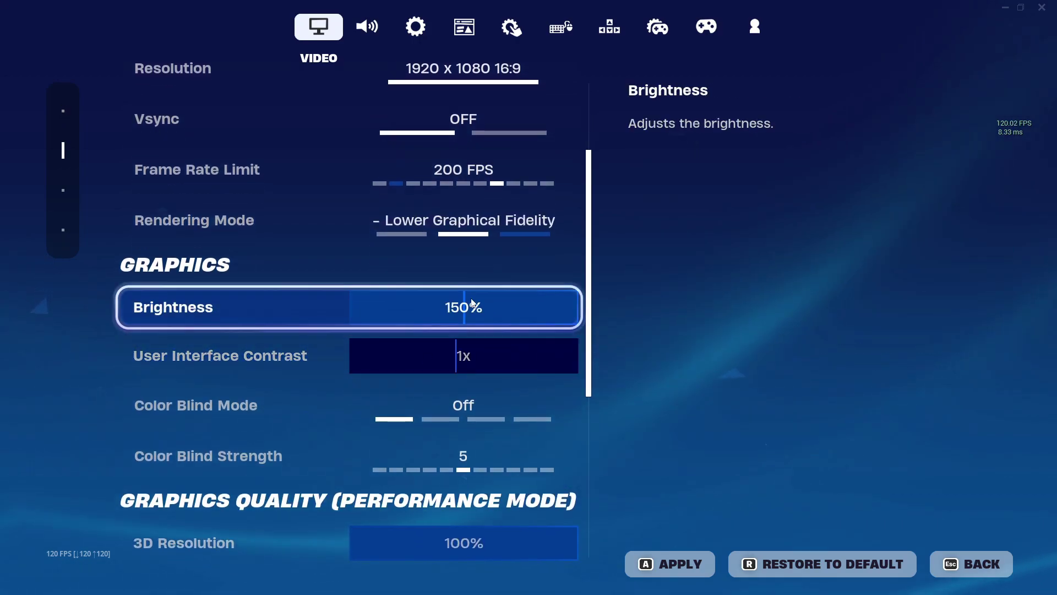
scroll(472, 303, down, 8)
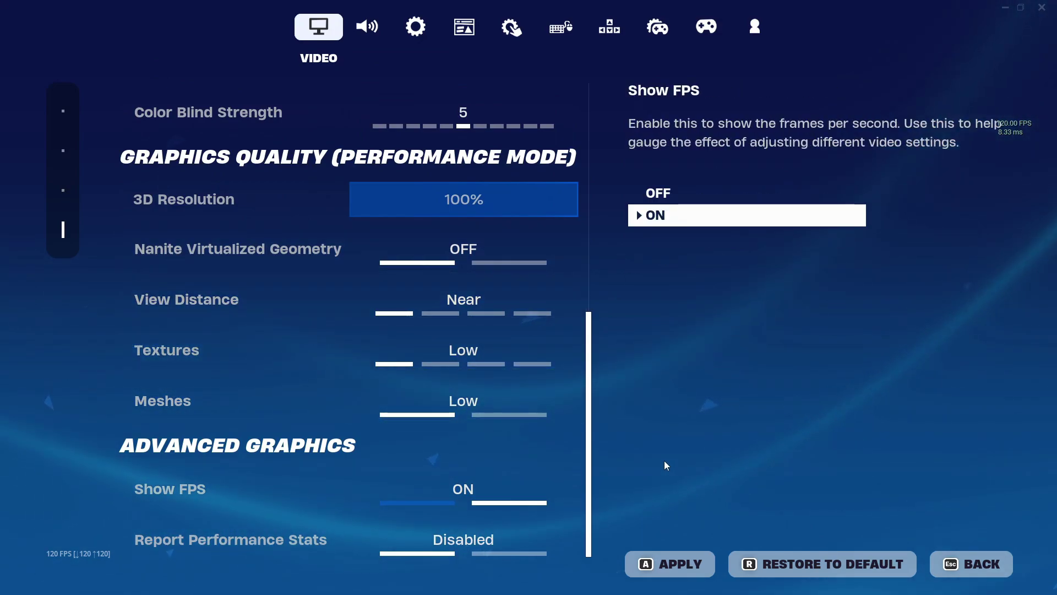
key(Escape)
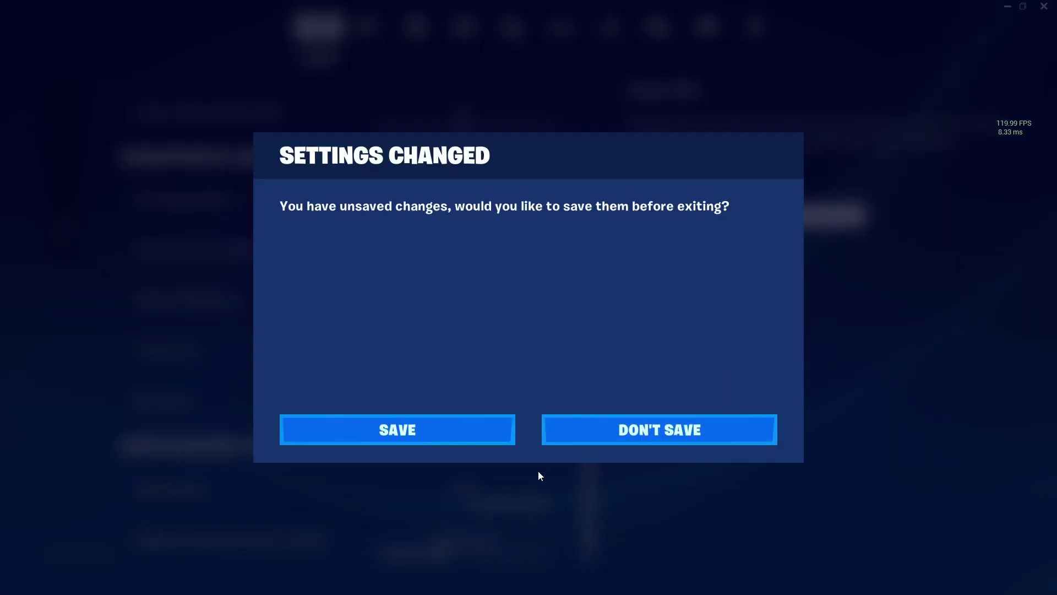
click(454, 433)
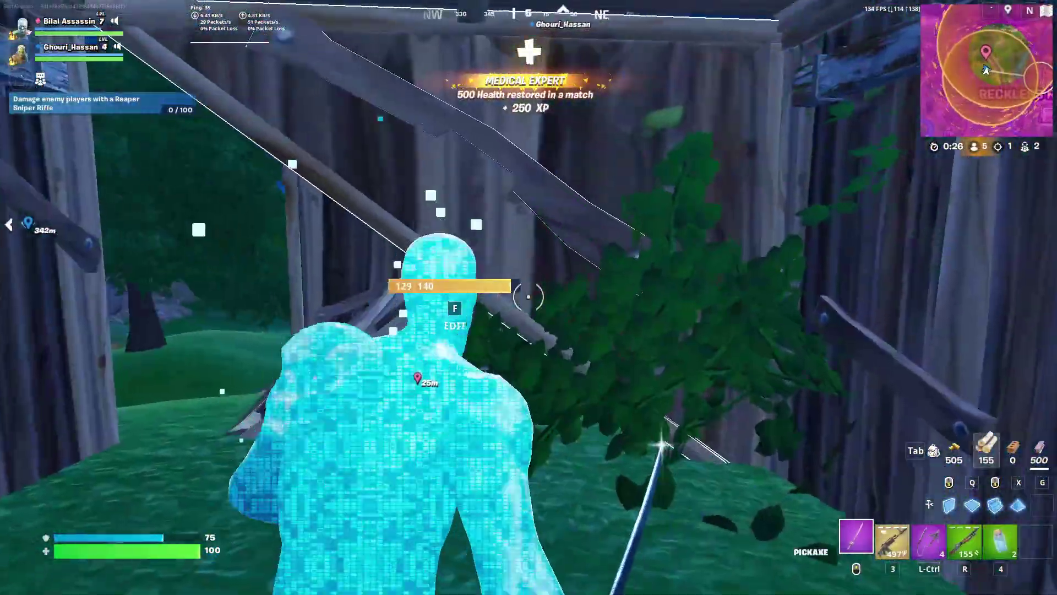
click(528, 297)
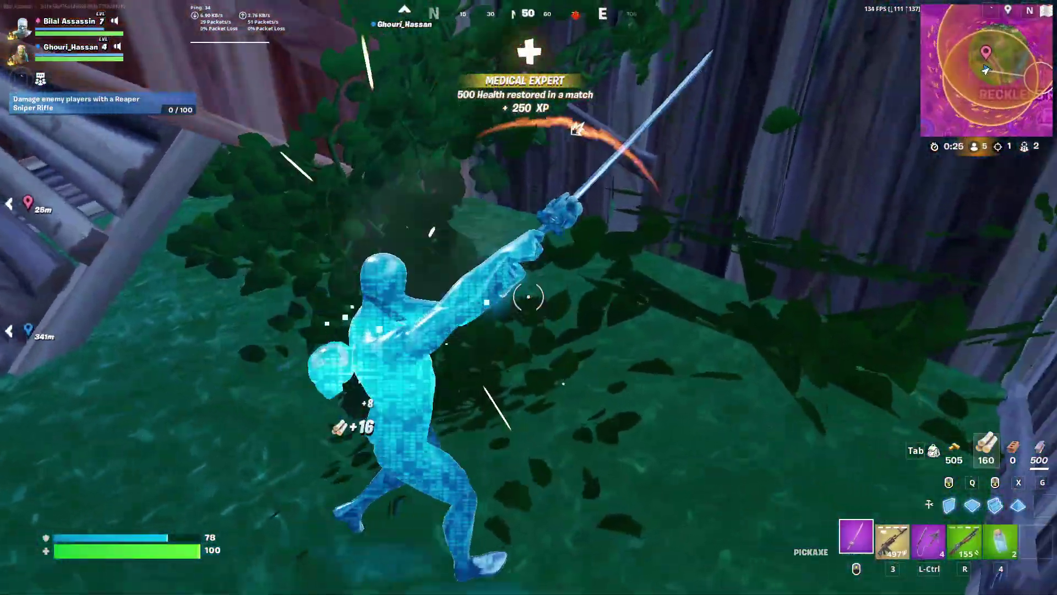
key(r)
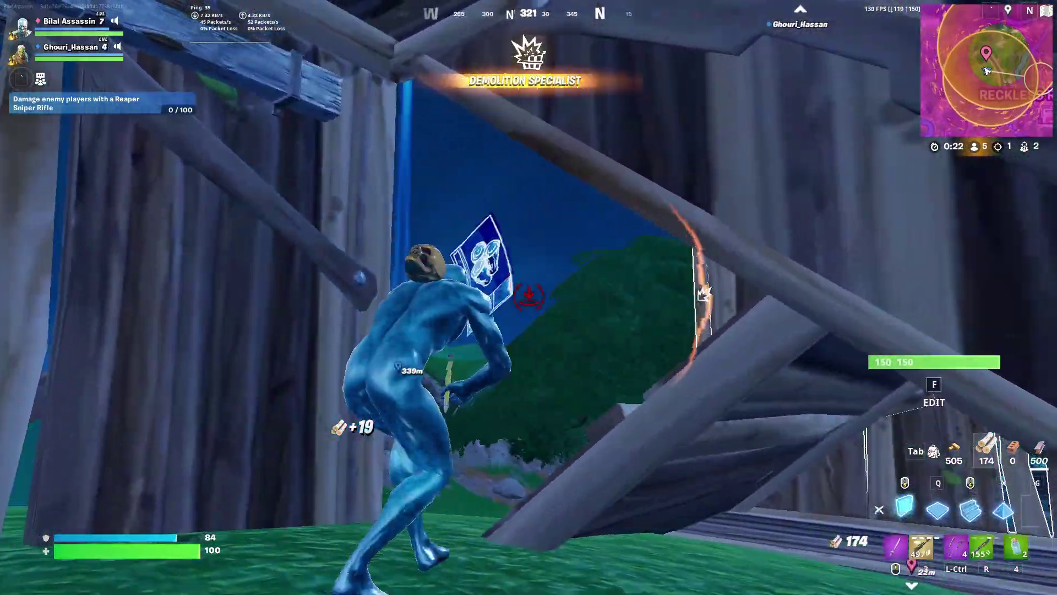
click(529, 297)
middle_click(528, 297)
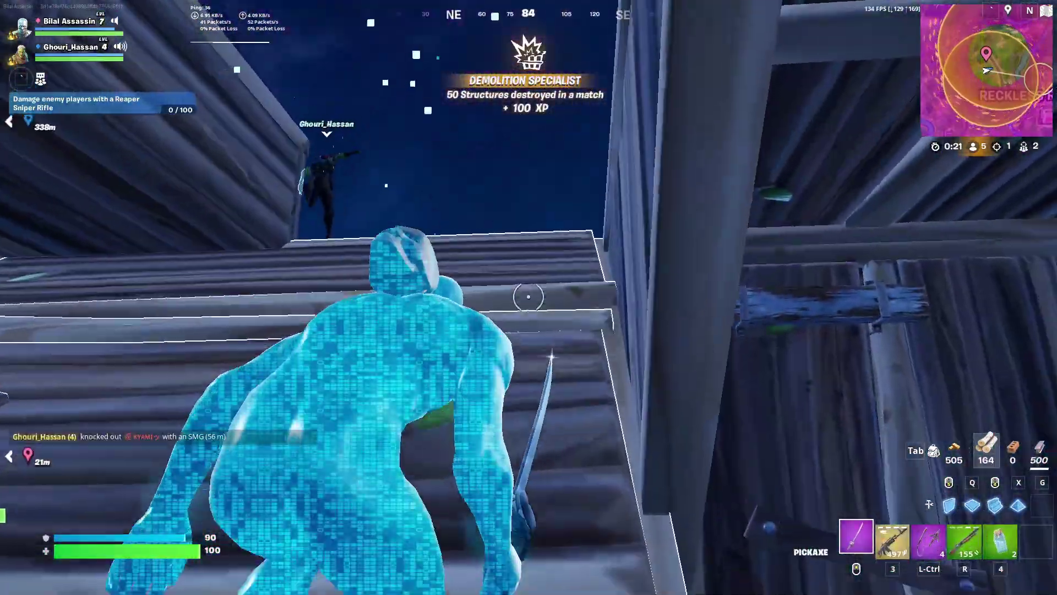
key(r)
key(ctrl)
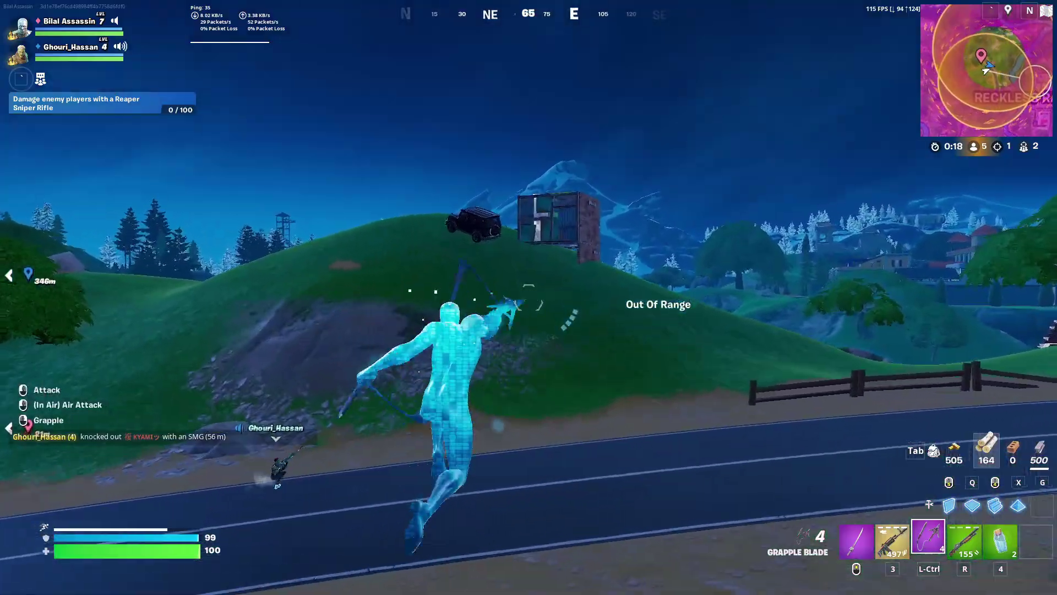
right_click(528, 298)
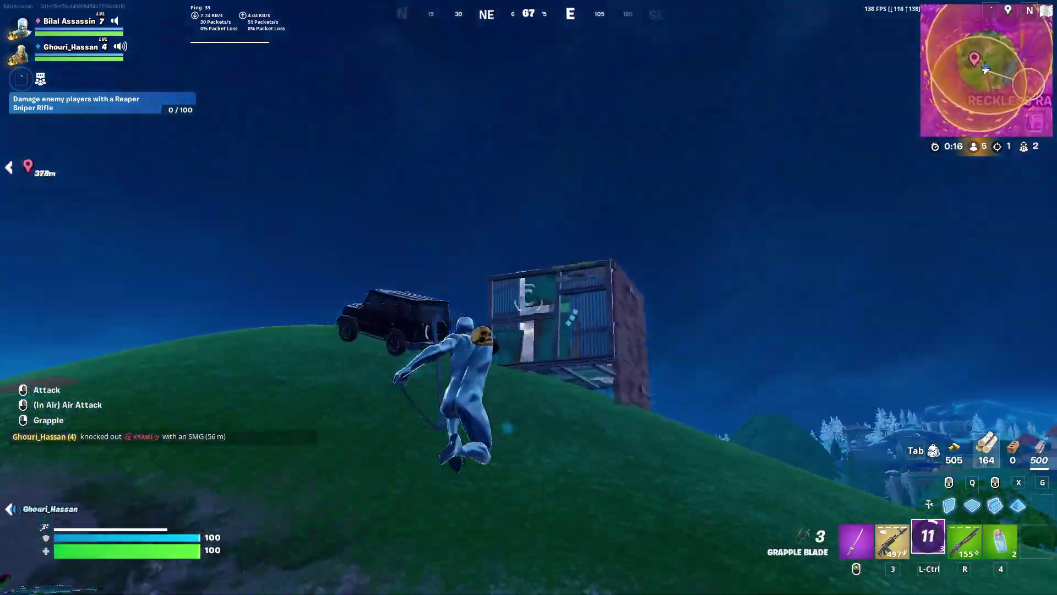
right_click(529, 298)
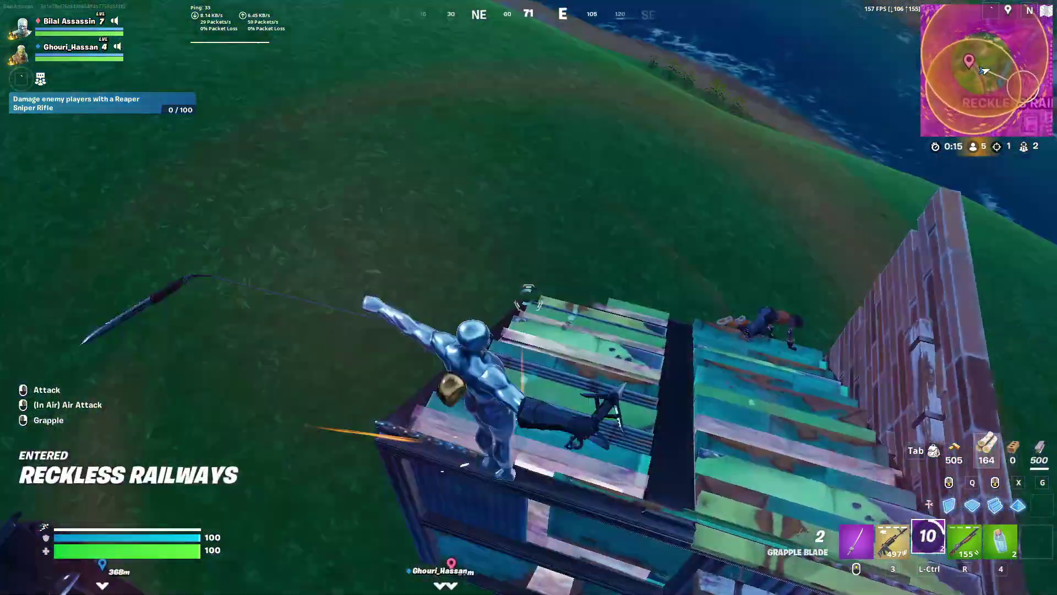
key(r)
key(r)
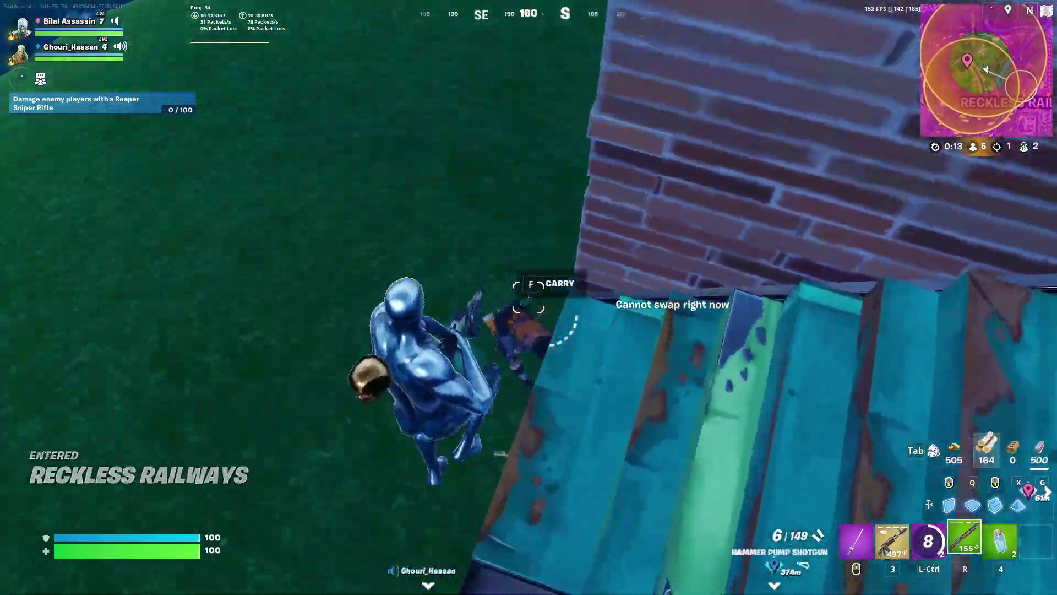
click(529, 297)
key(3)
click(528, 297)
click(528, 297)
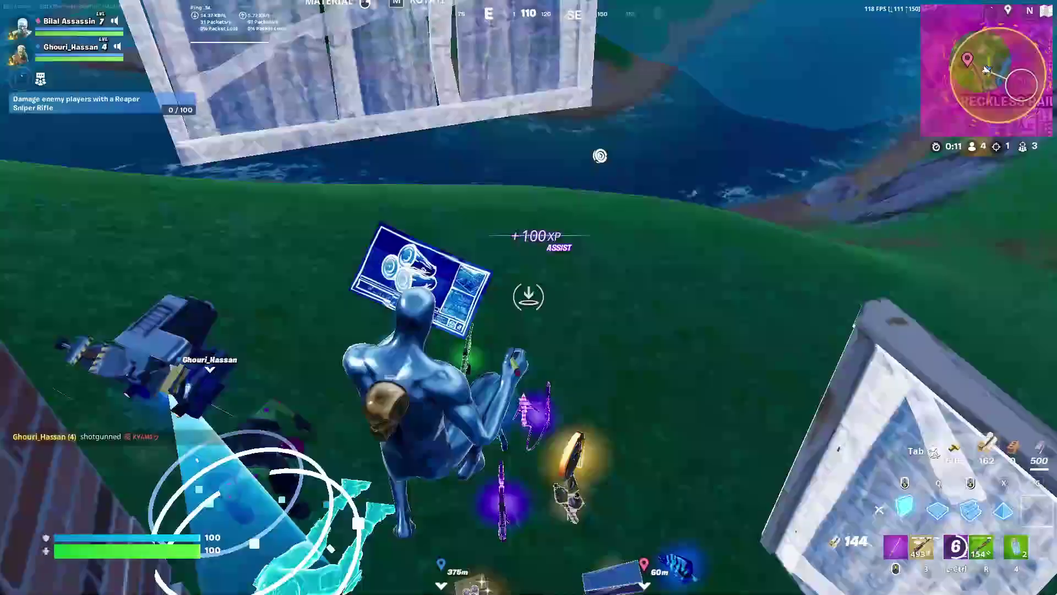
click(529, 297)
middle_click(528, 298)
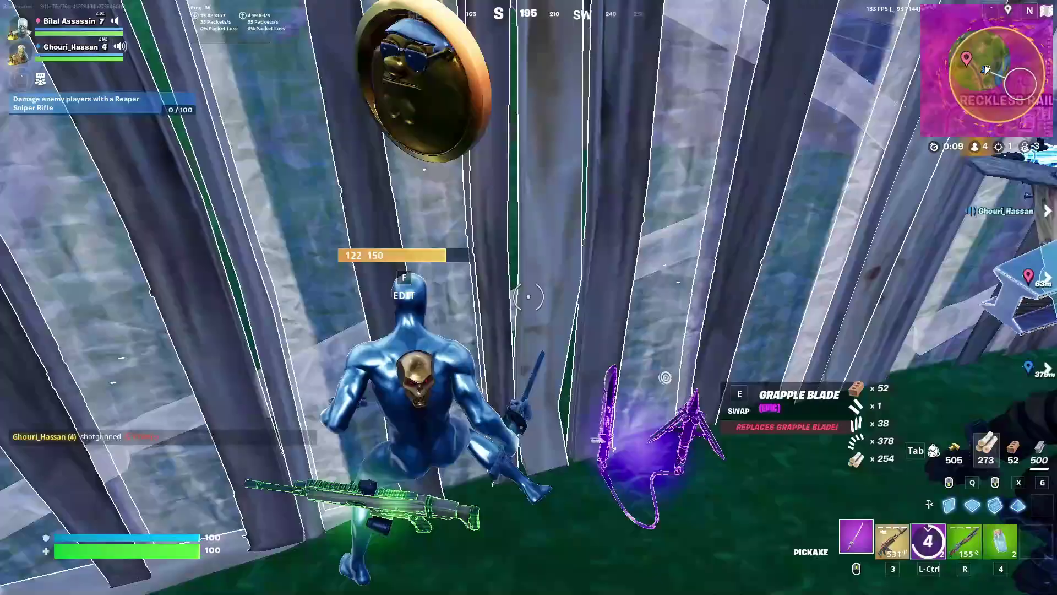
key(Tab)
key(Tab)
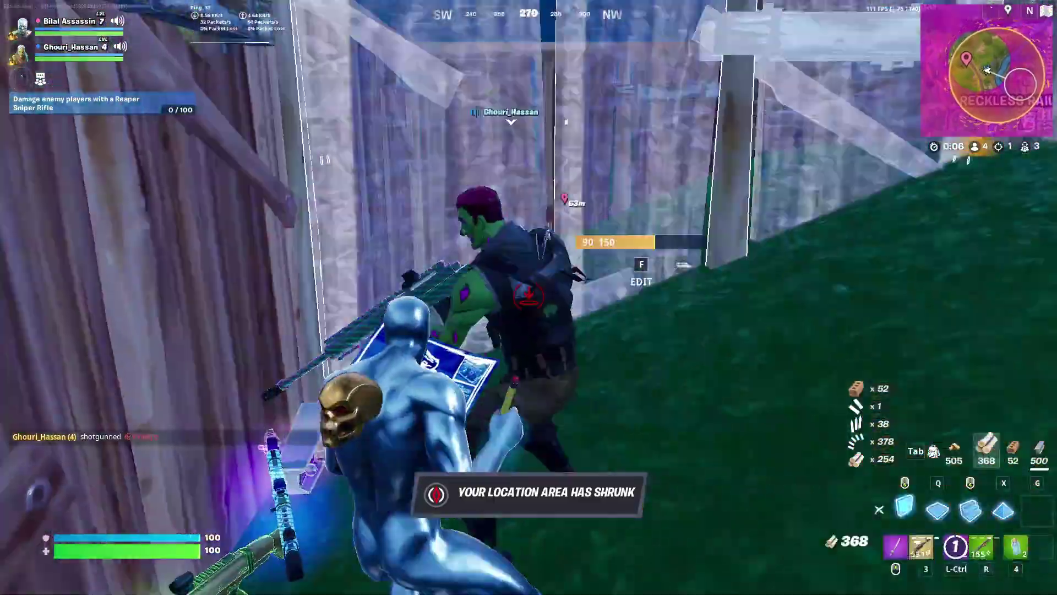
click(528, 297)
middle_click(529, 297)
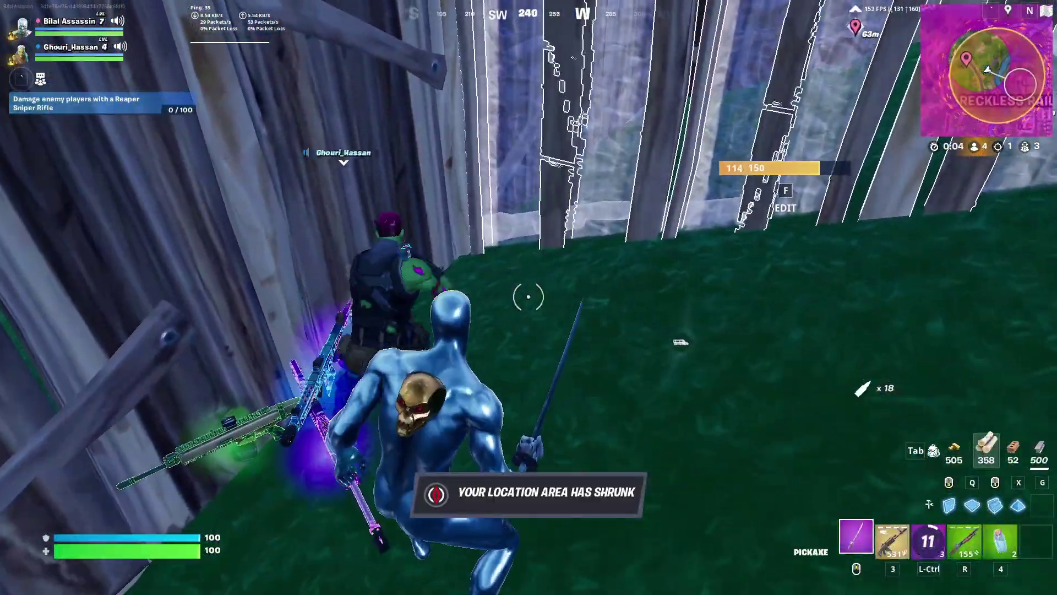
key(Tab)
click(736, 372)
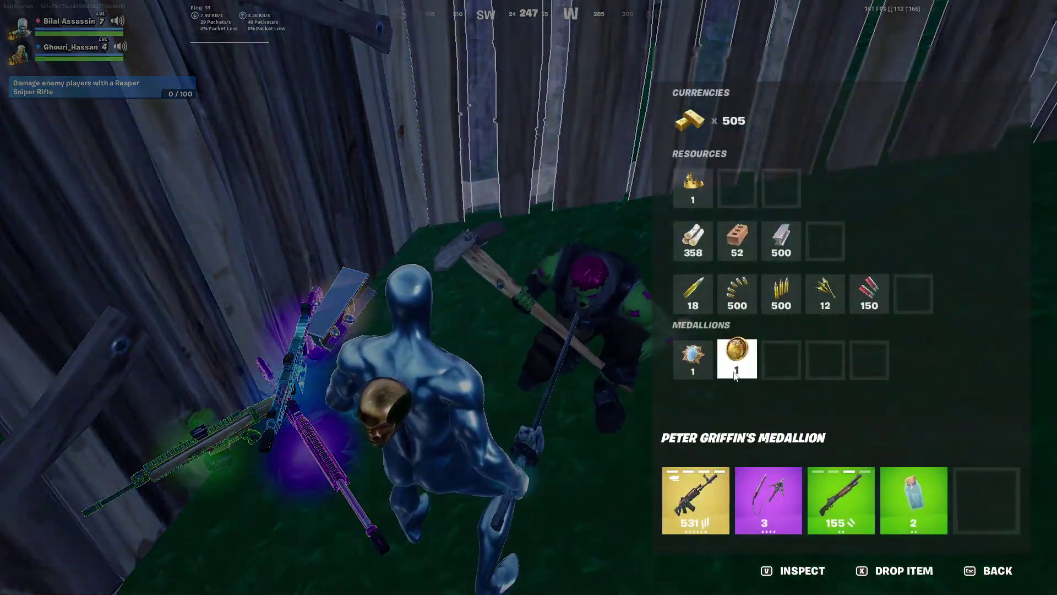
key(x)
key(Tab)
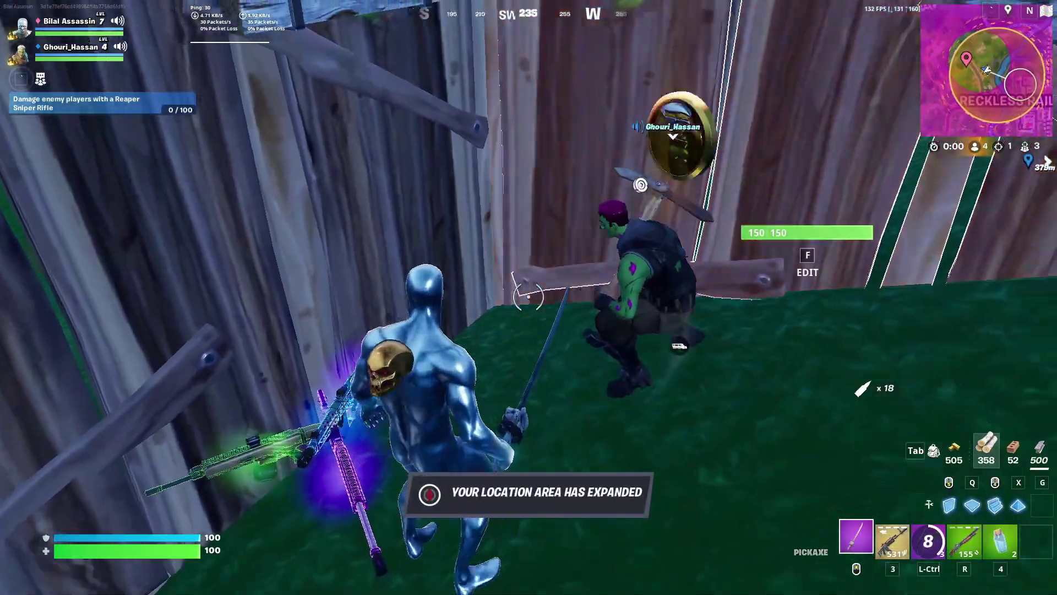
key(r)
key(e)
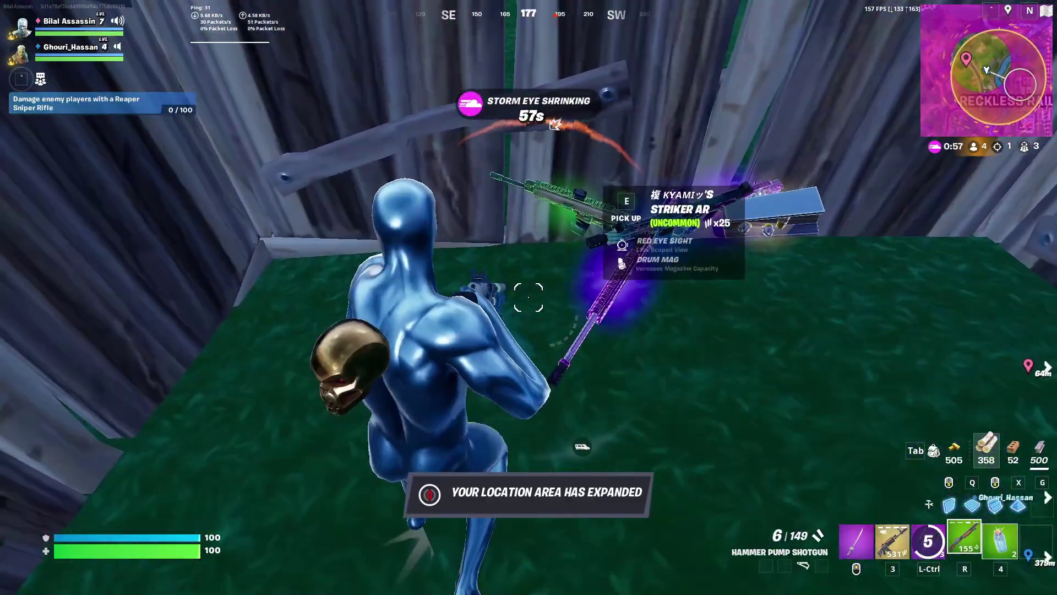
middle_click(529, 297)
key(4)
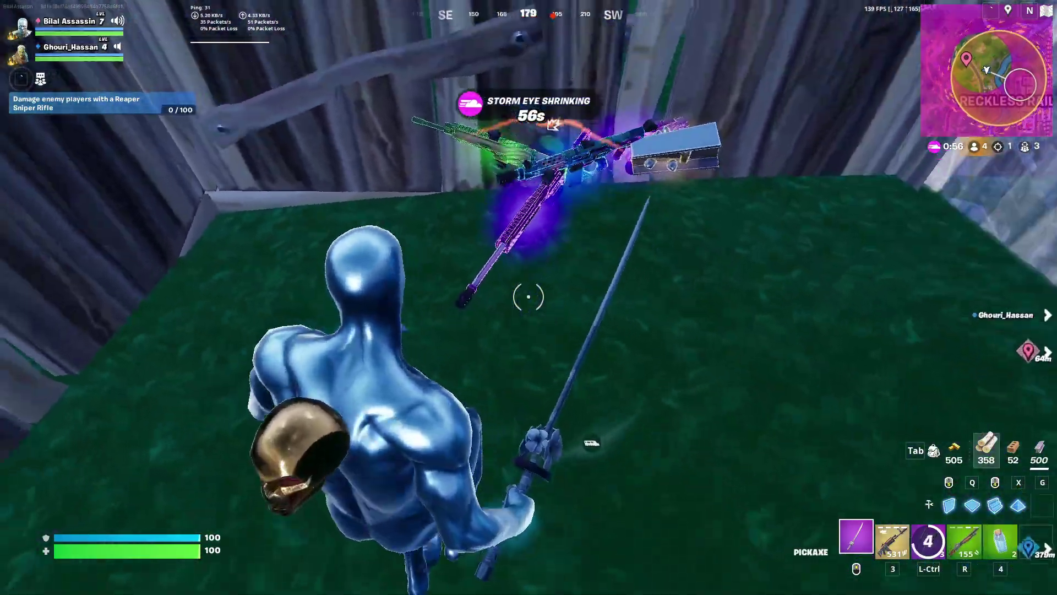
key(e)
key(e)
key(Tab)
key(Tab)
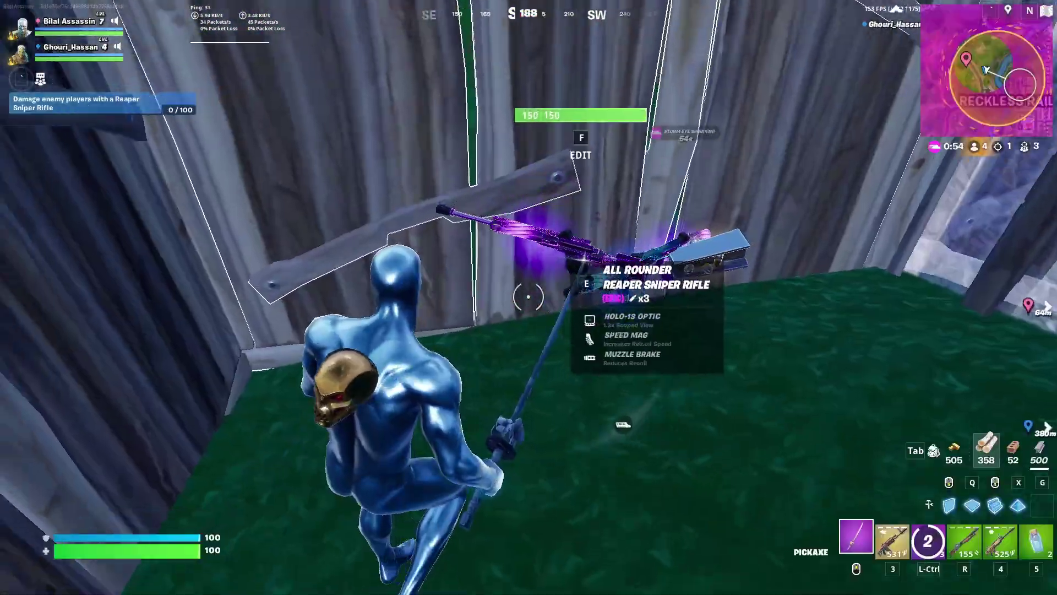
key(4)
key(e)
middle_click(528, 297)
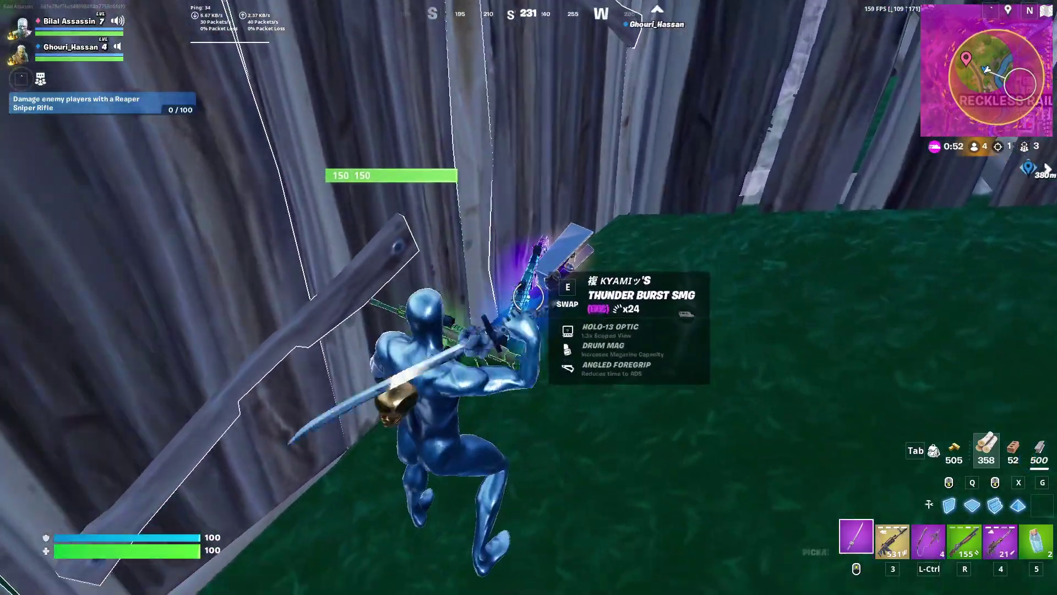
key(f)
click(529, 297)
key(w)
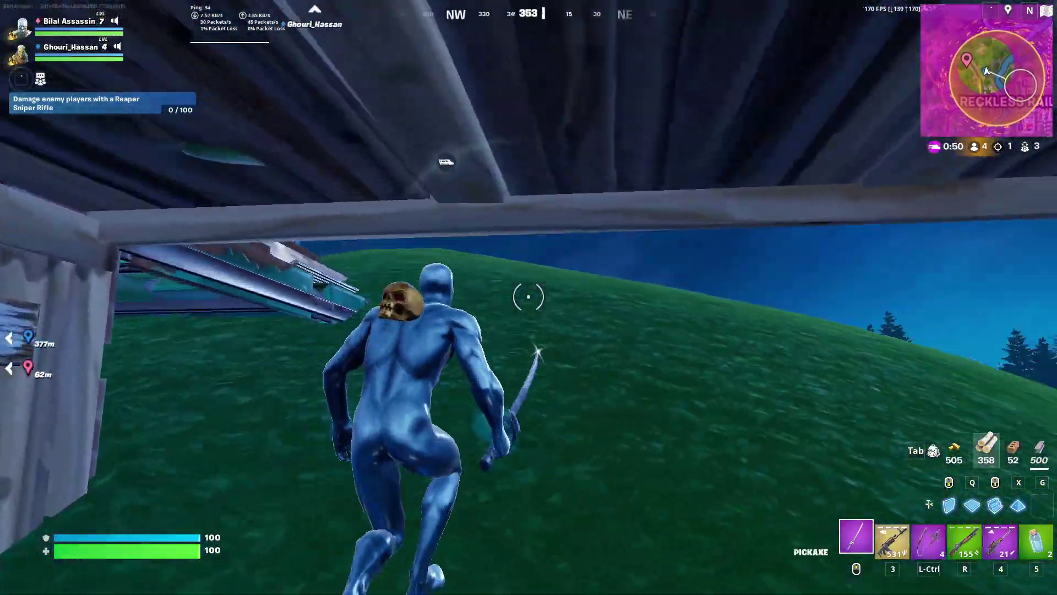
key(shift)
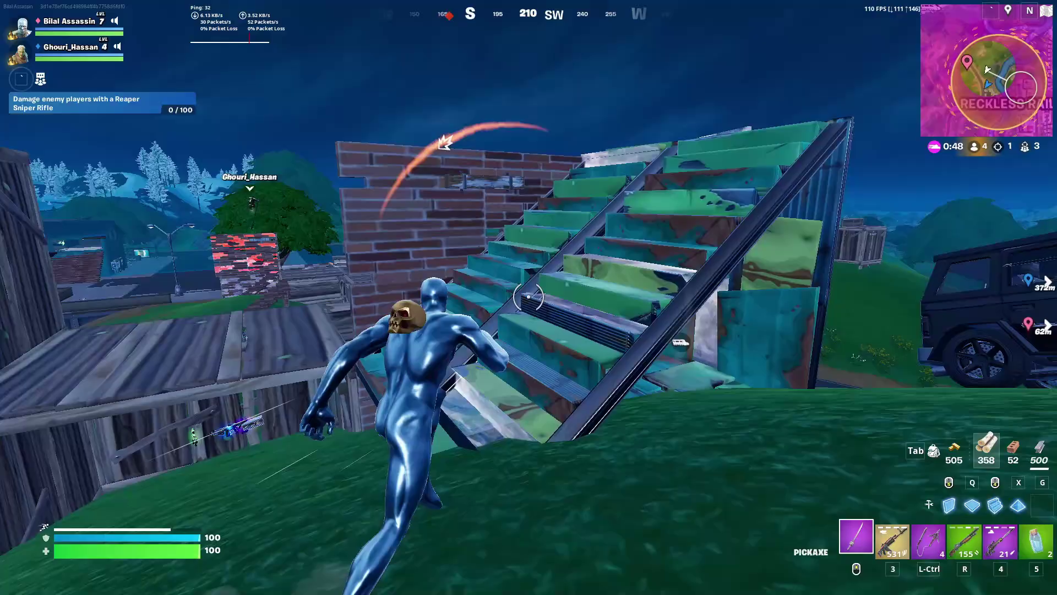
key(space)
key(space)
key(ctrl)
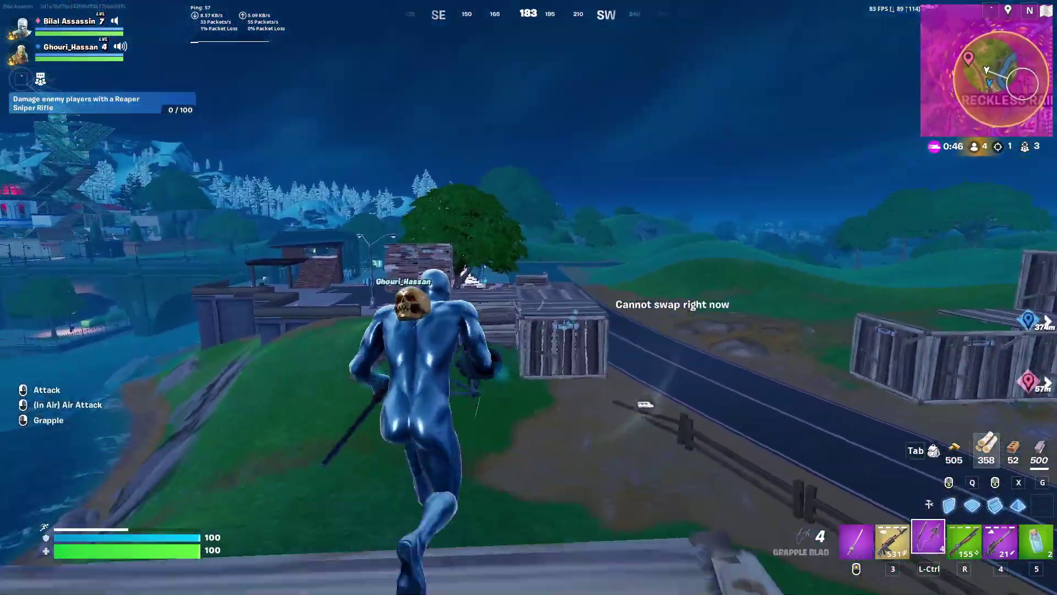
key(space)
right_click(529, 297)
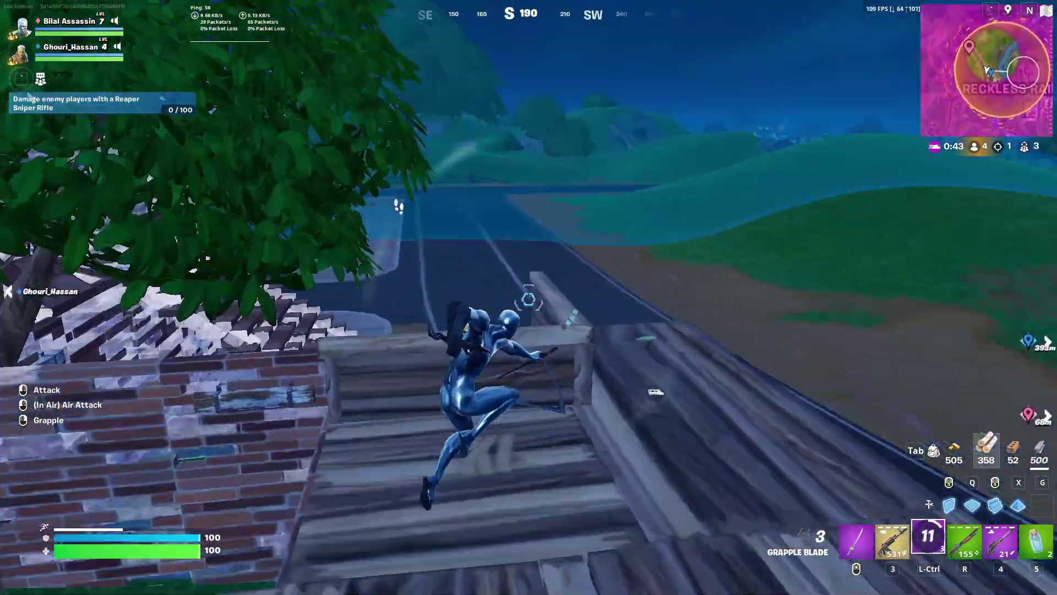
key(q)
click(529, 297)
click(529, 298)
key(r)
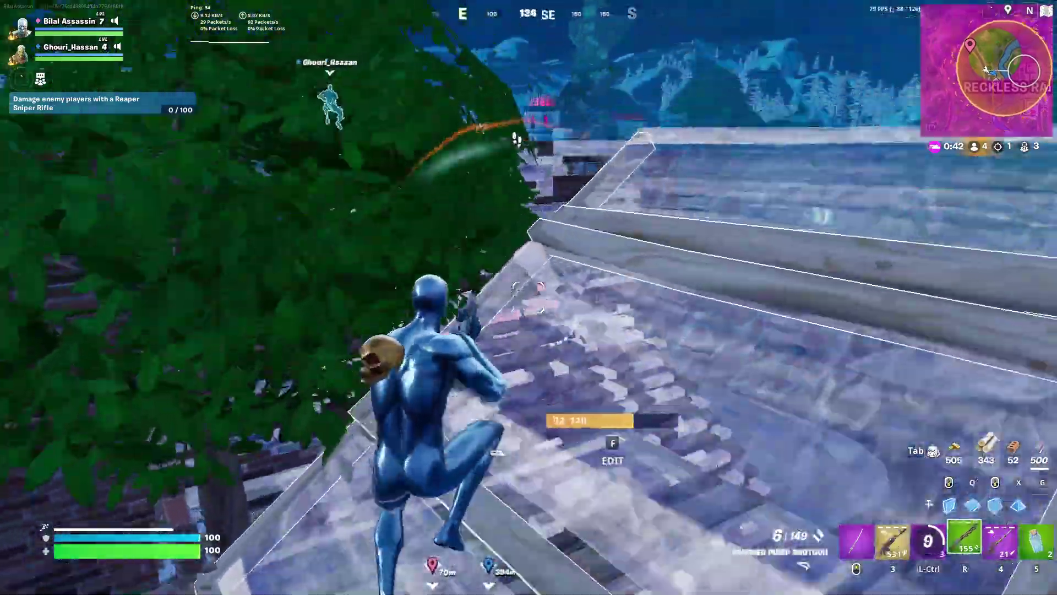
key(q)
click(529, 297)
click(528, 297)
key(r)
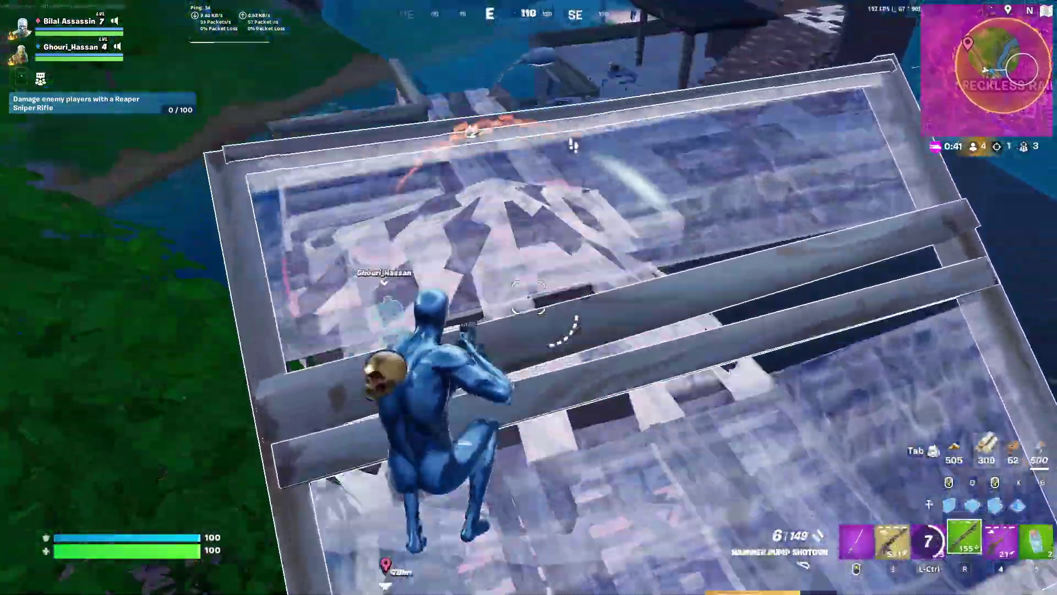
key(q)
click(528, 297)
key(r)
key(f)
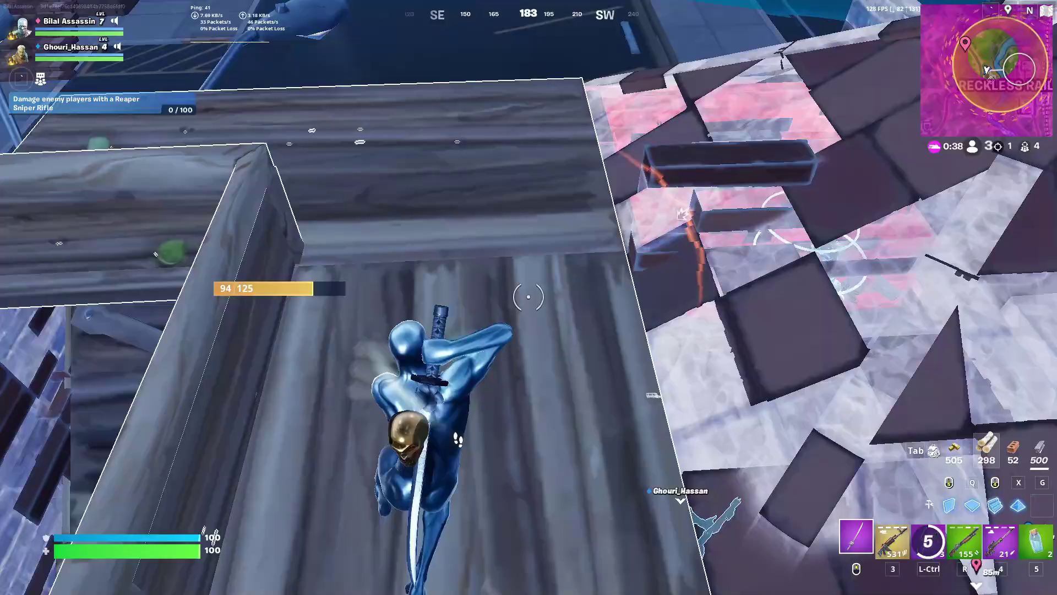